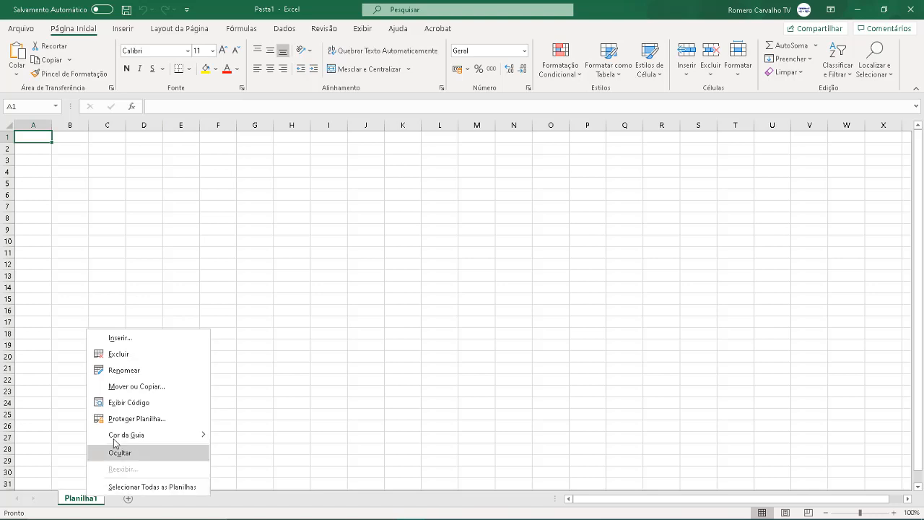
# - Insert a sheet based on the Gerenciamento Anual.xlsx template into the workbook
pyautogui.click(145, 341)
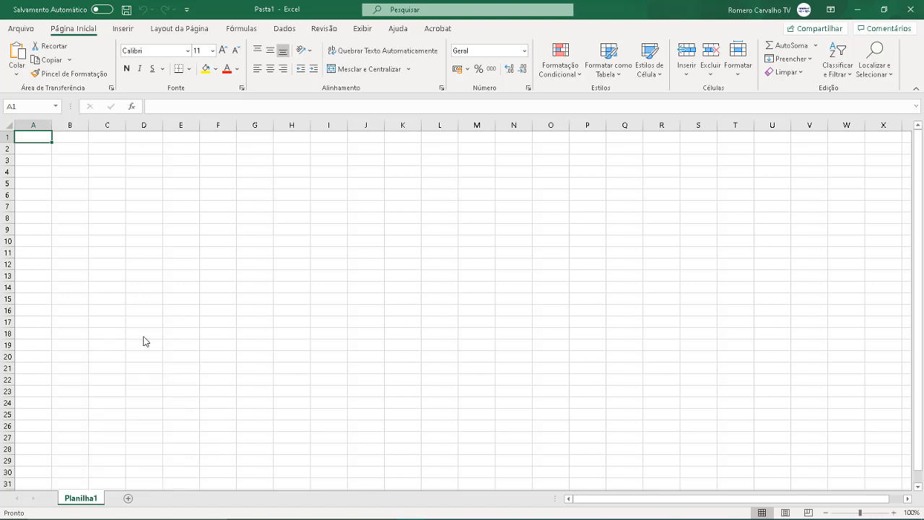
pyautogui.click(86, 333)
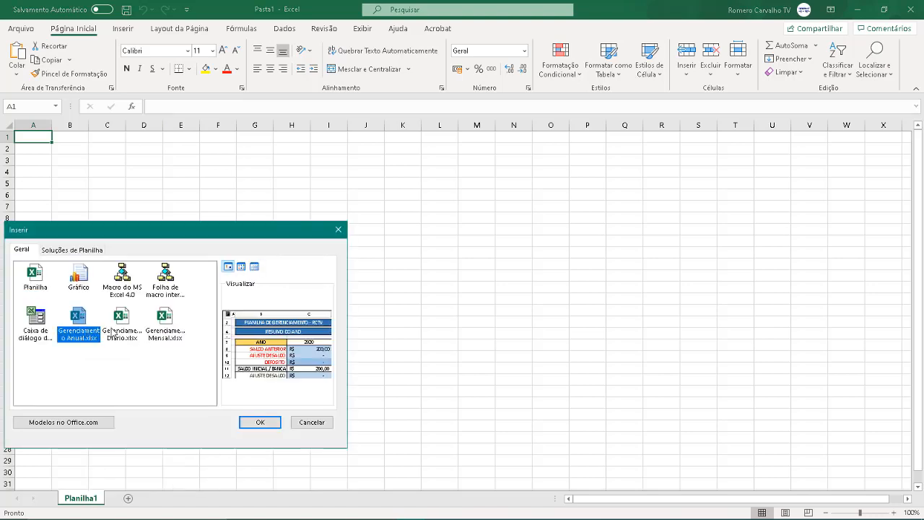
pyautogui.click(117, 333)
pyautogui.click(163, 332)
pyautogui.click(115, 336)
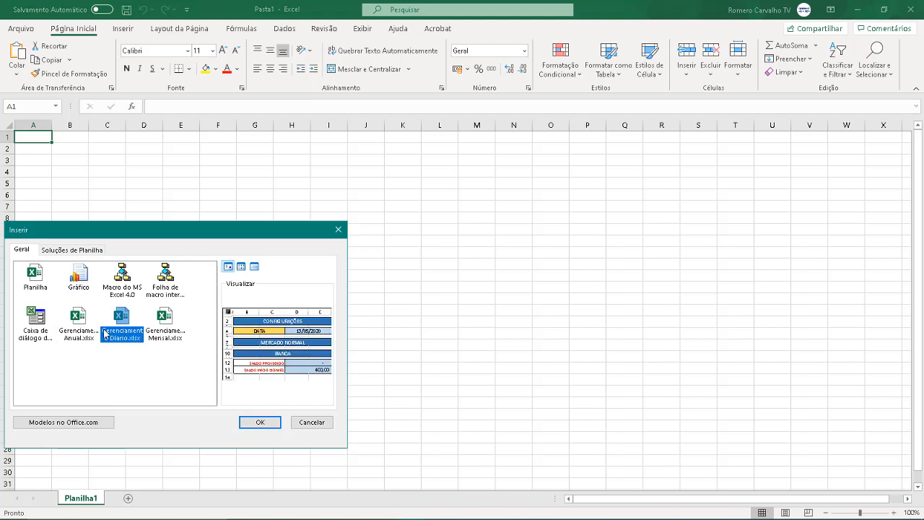
pyautogui.click(88, 334)
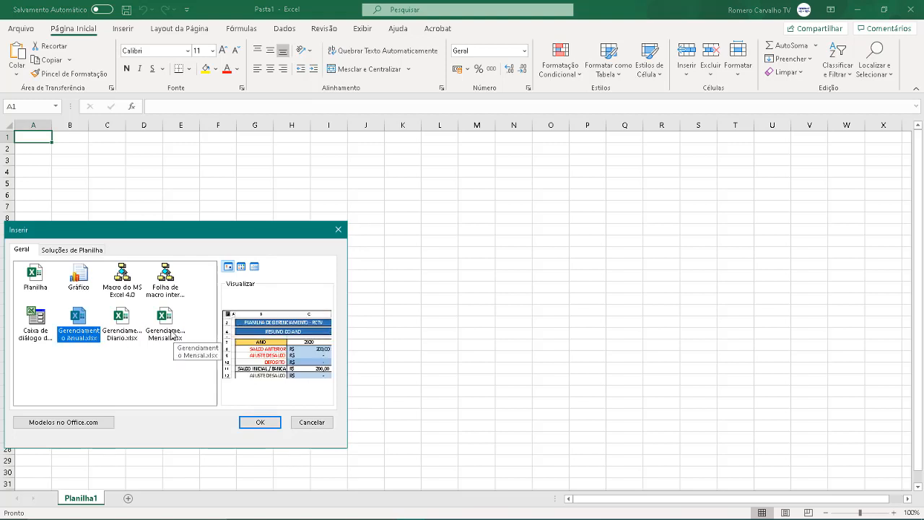
pyautogui.click(179, 336)
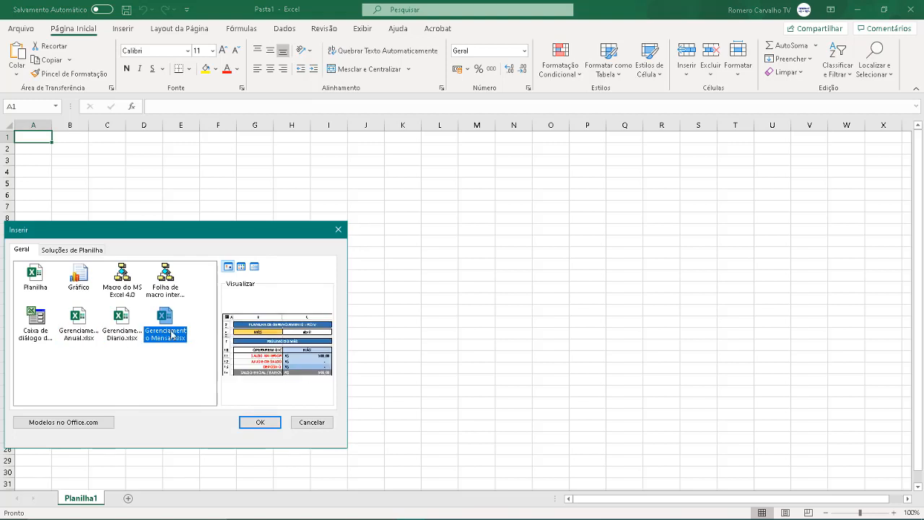
pyautogui.click(112, 334)
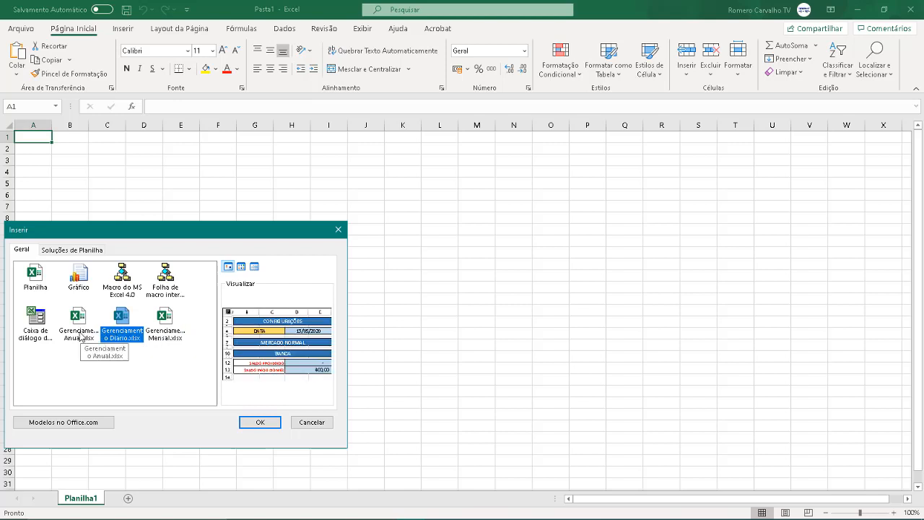
pyautogui.click(82, 337)
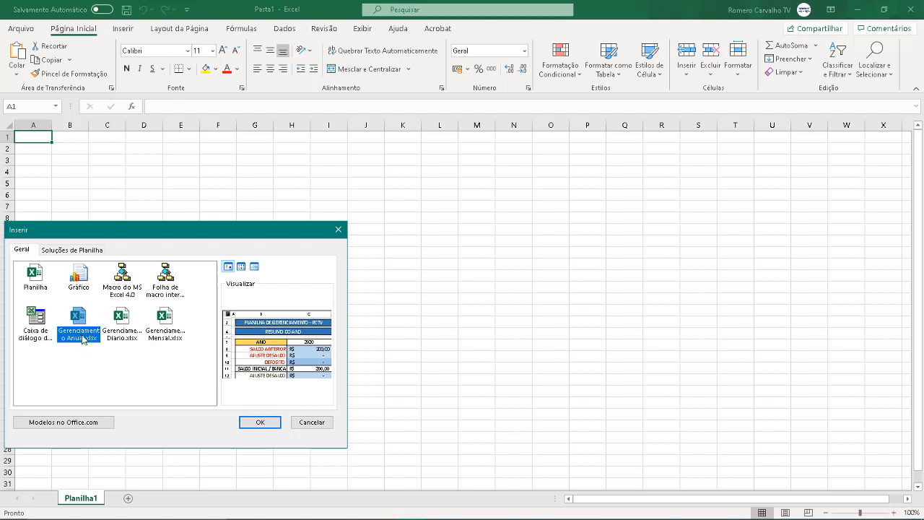
pyautogui.doubleClick(80, 337)
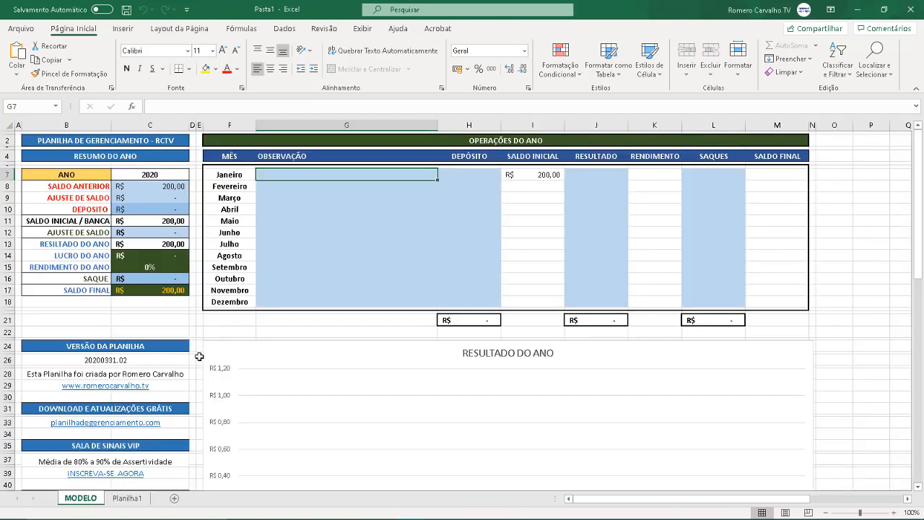
# - Rename the inserted MODELO sheet as 2020 and delete the blank worksheet
pyautogui.doubleClick(91, 501)
pyautogui.write('2')
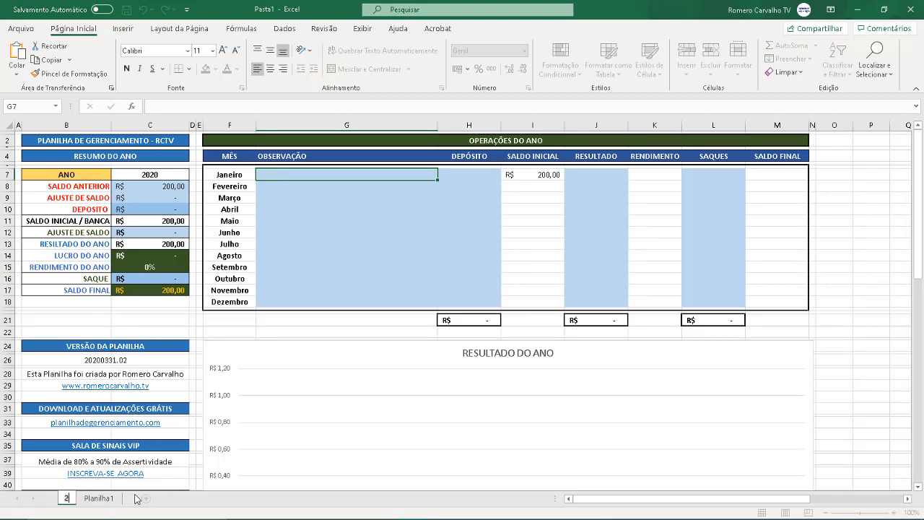
pyautogui.write('020')
pyautogui.press('Return')
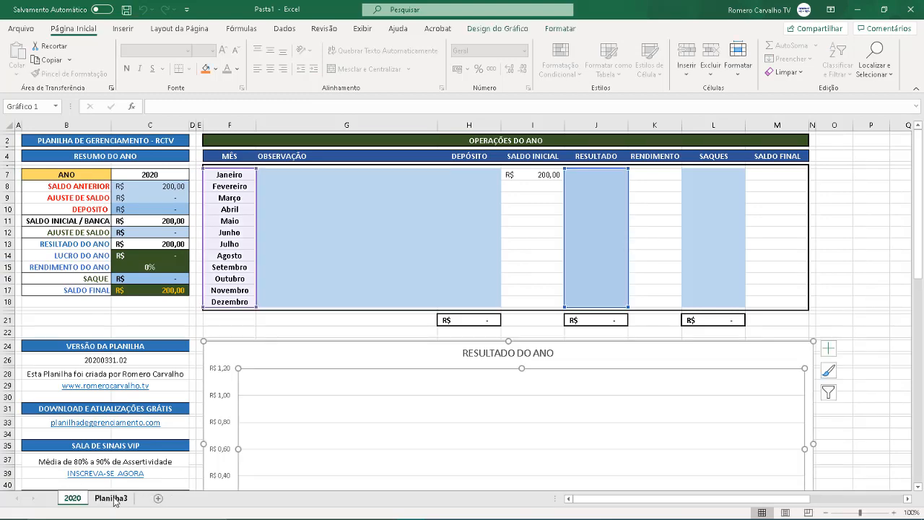
pyautogui.rightClick(114, 498)
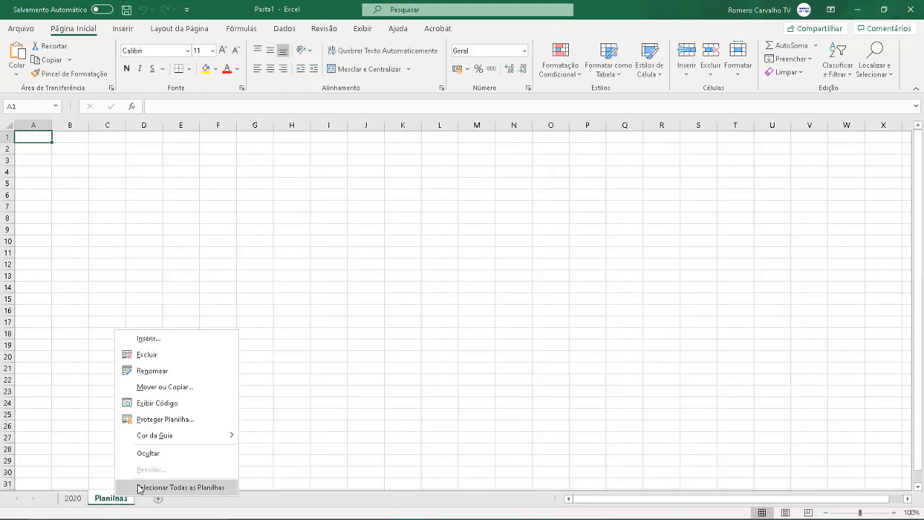
pyautogui.click(159, 358)
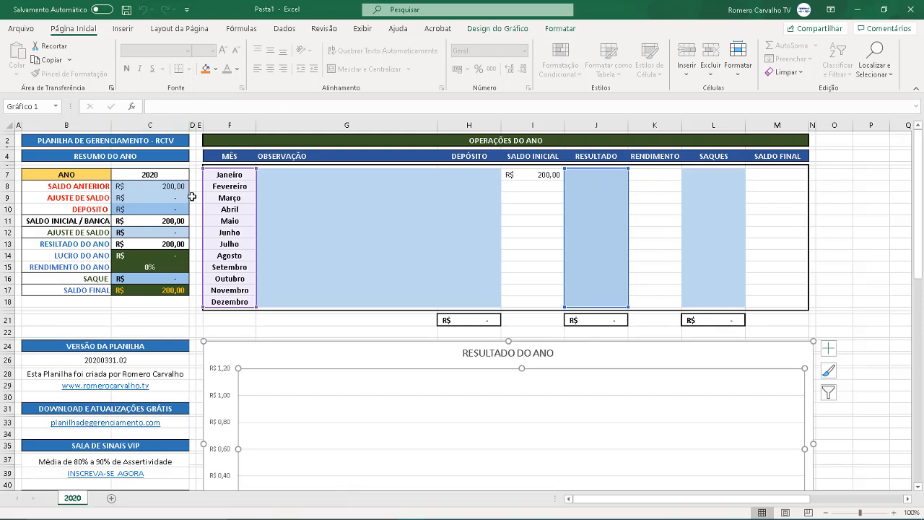
# - Examine the sheet name, the ANO cell and the RESUMO DO ANO cells from SALDO ANTERIOR through the second AJUSTE DE SALDO
pyautogui.doubleClick(75, 498)
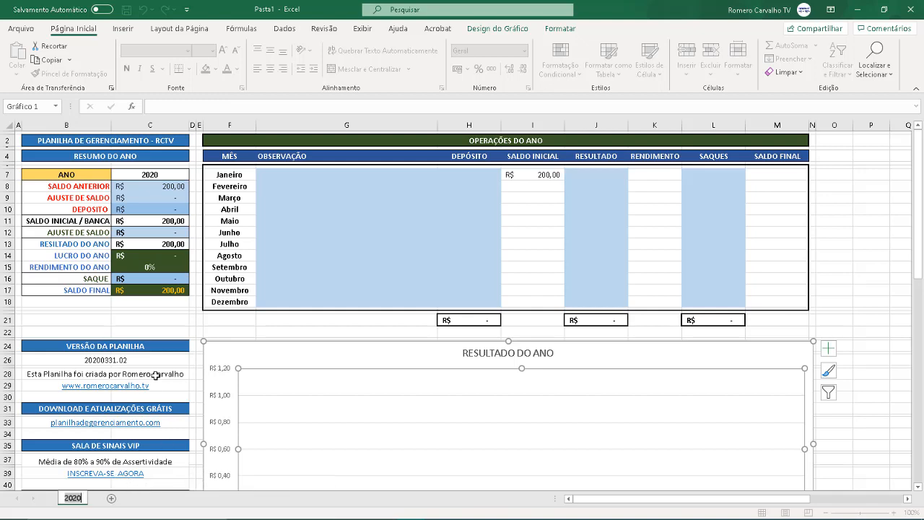
pyautogui.click(148, 177)
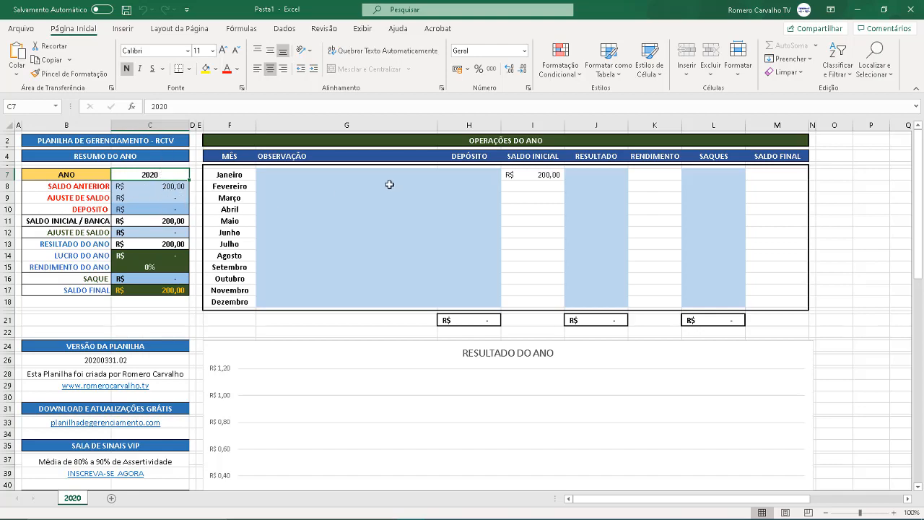
pyautogui.click(176, 186)
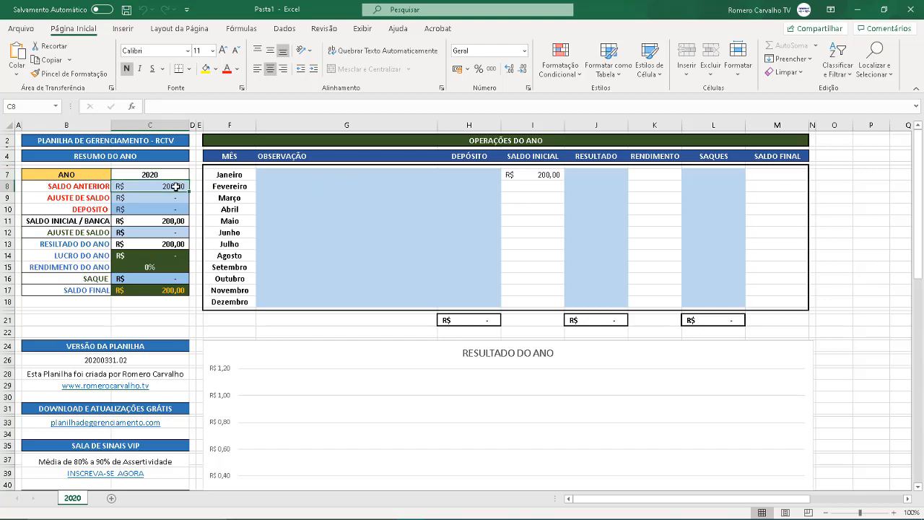
pyautogui.click(174, 209)
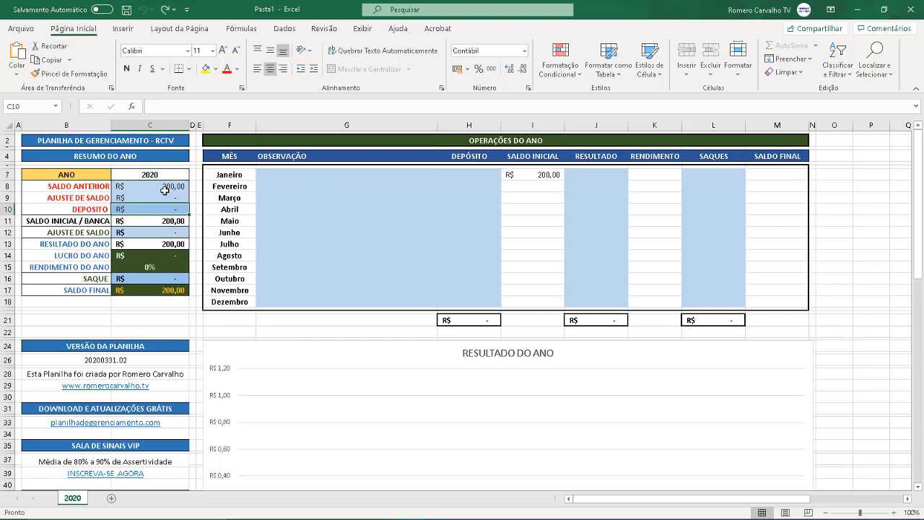
pyautogui.click(155, 187)
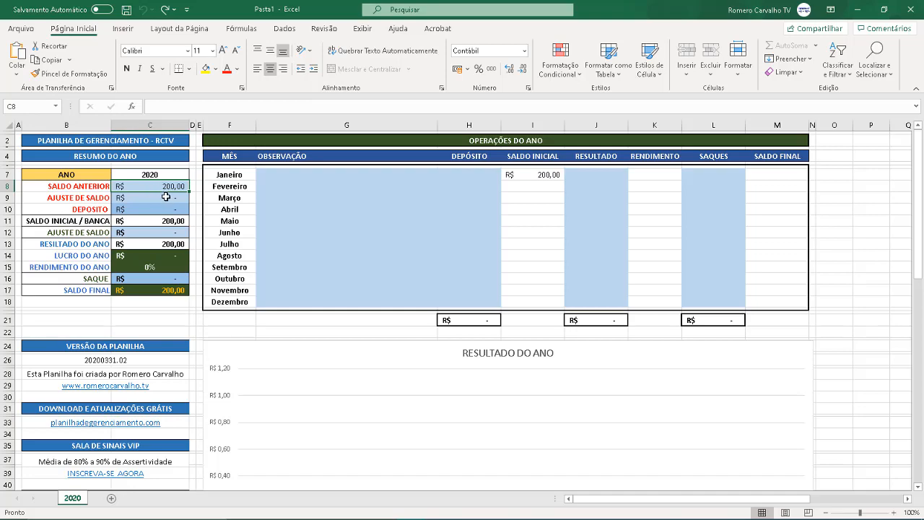
pyautogui.click(166, 196)
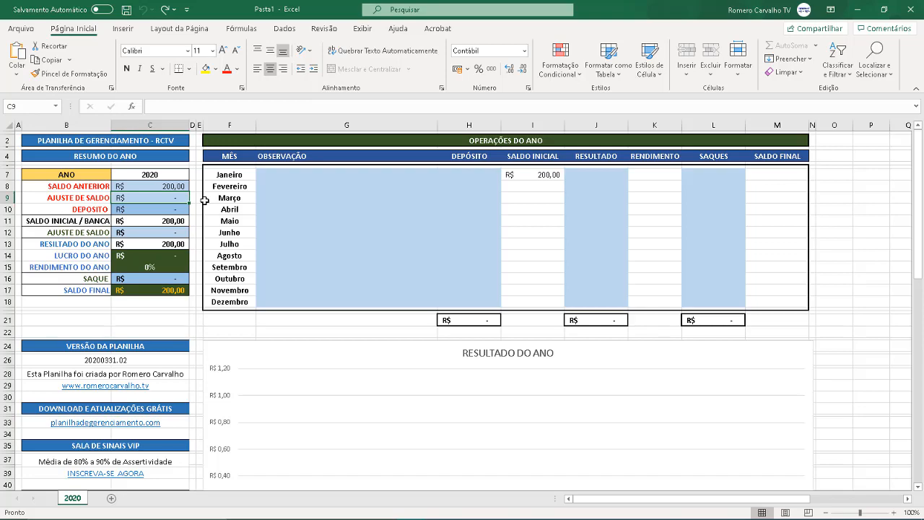
pyautogui.press('Down')
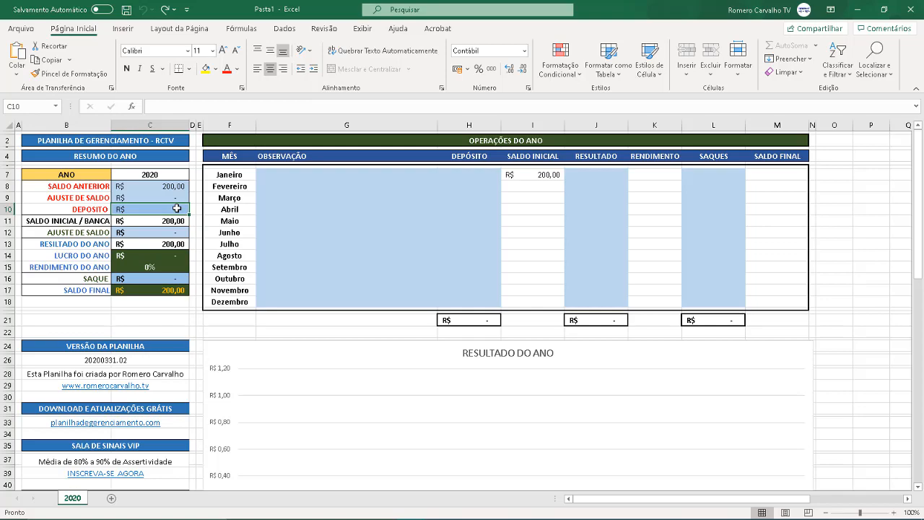
pyautogui.click(188, 221)
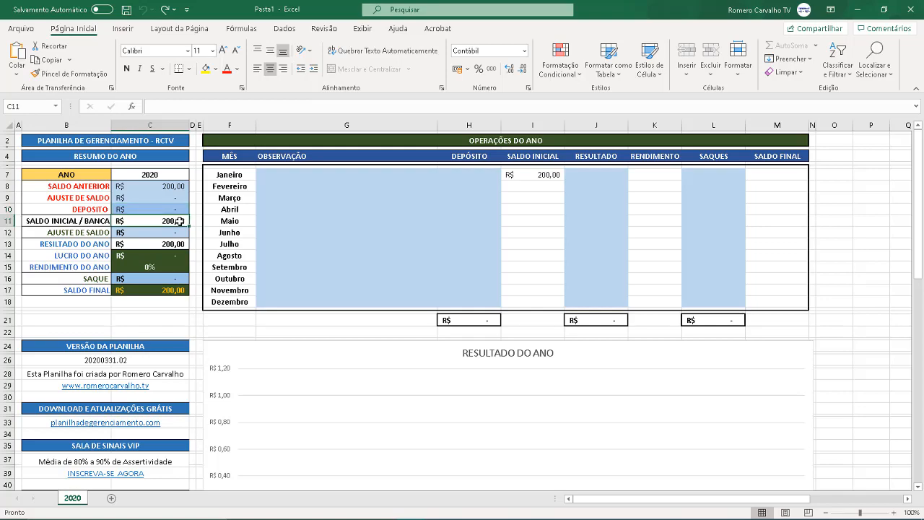
pyautogui.moveTo(179, 187); pyautogui.dragTo(180, 210)
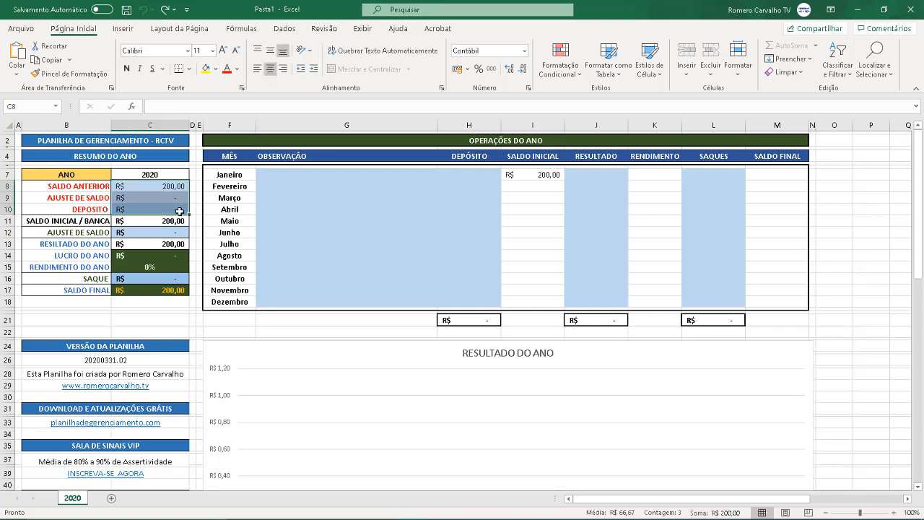
pyautogui.click(176, 221)
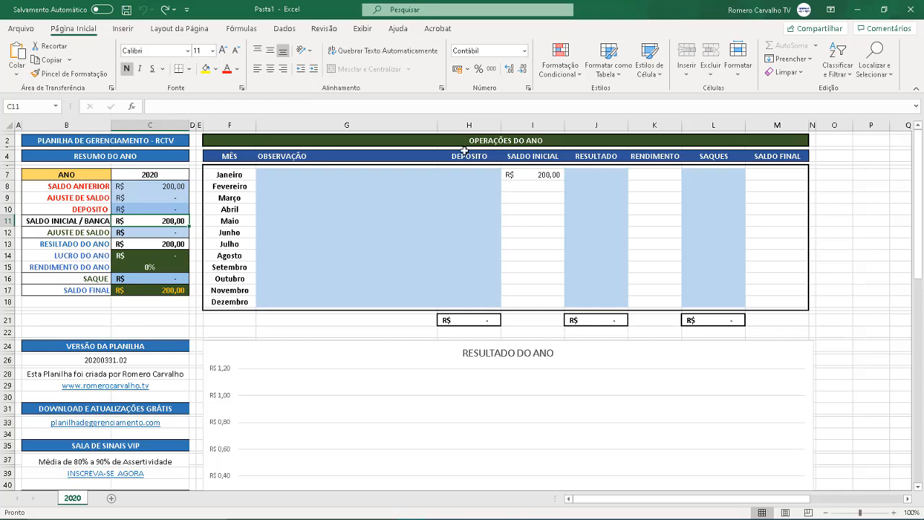
pyautogui.moveTo(141, 187); pyautogui.dragTo(171, 221)
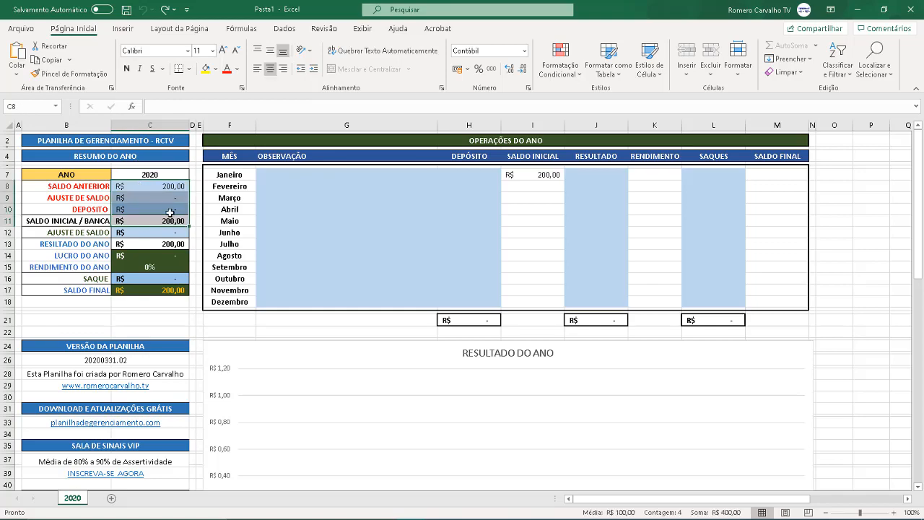
pyautogui.click(156, 232)
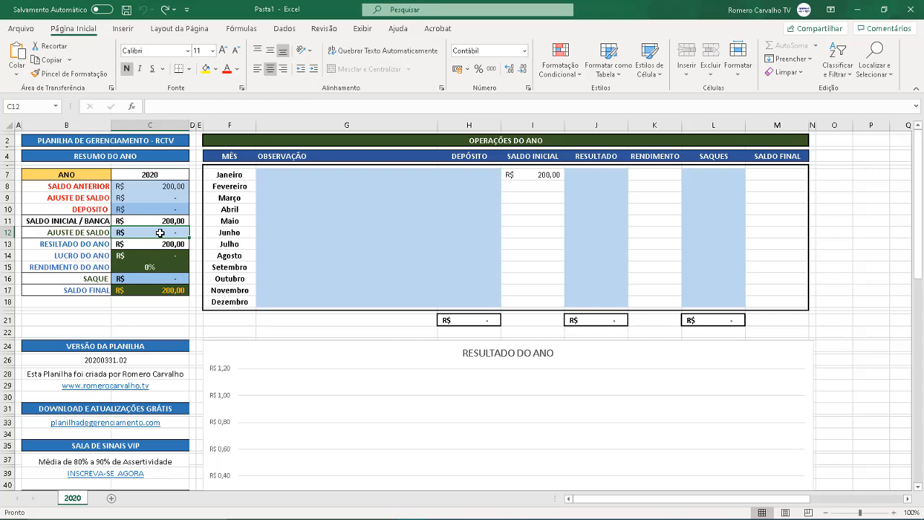
pyautogui.click(170, 197)
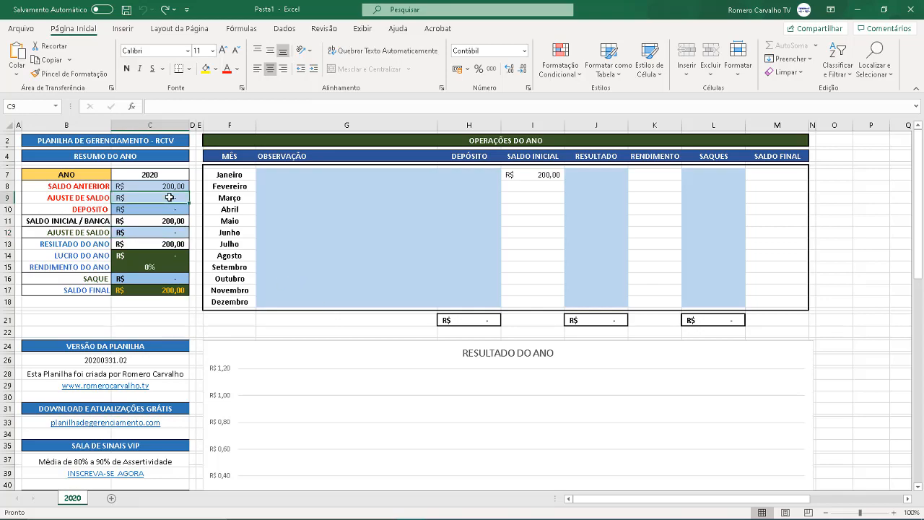
# - Try a balance adjustment of 4 in the AJUSTE DE SALDO cell C12 and reset it to 0
pyautogui.click(170, 233)
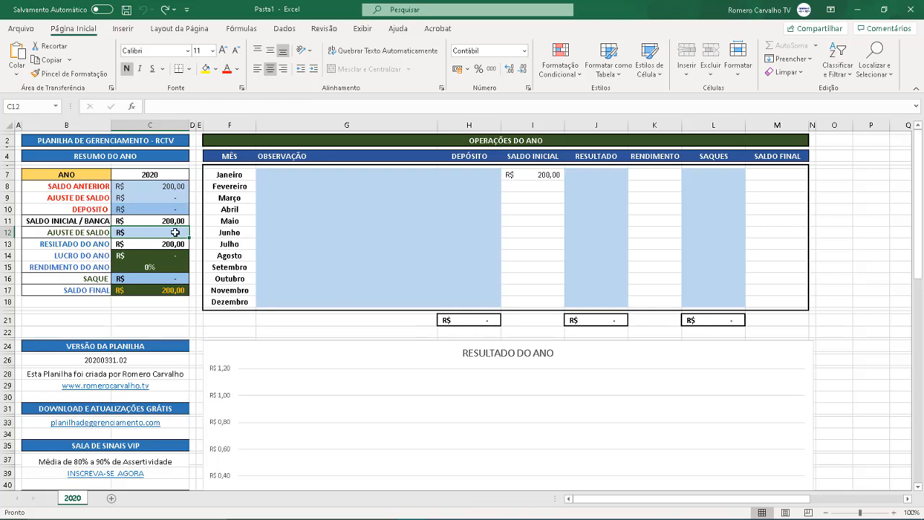
pyautogui.write('4')
pyautogui.press('Return')
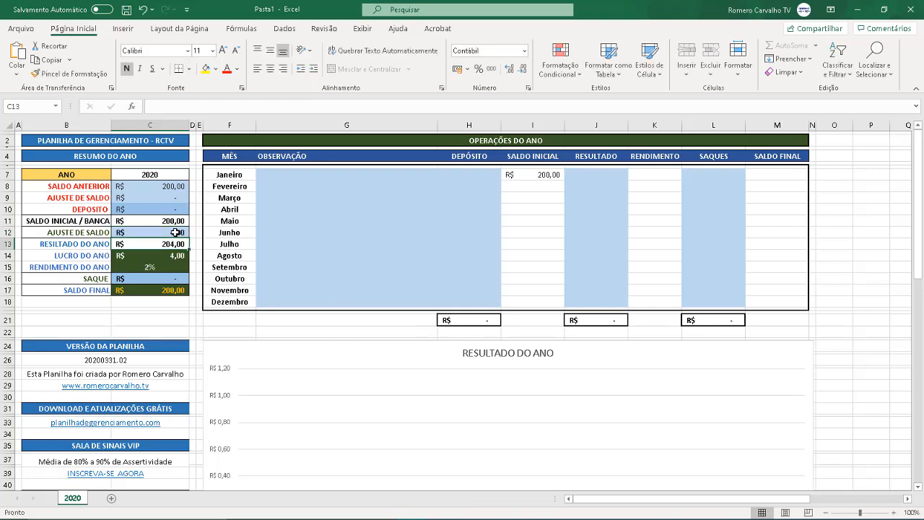
pyautogui.click(173, 232)
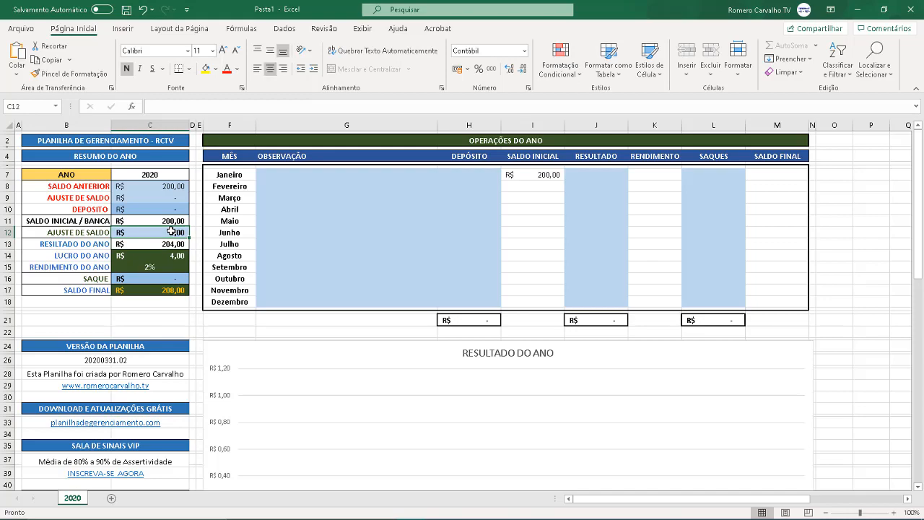
pyautogui.press('BackSpace')
pyautogui.press('Return')
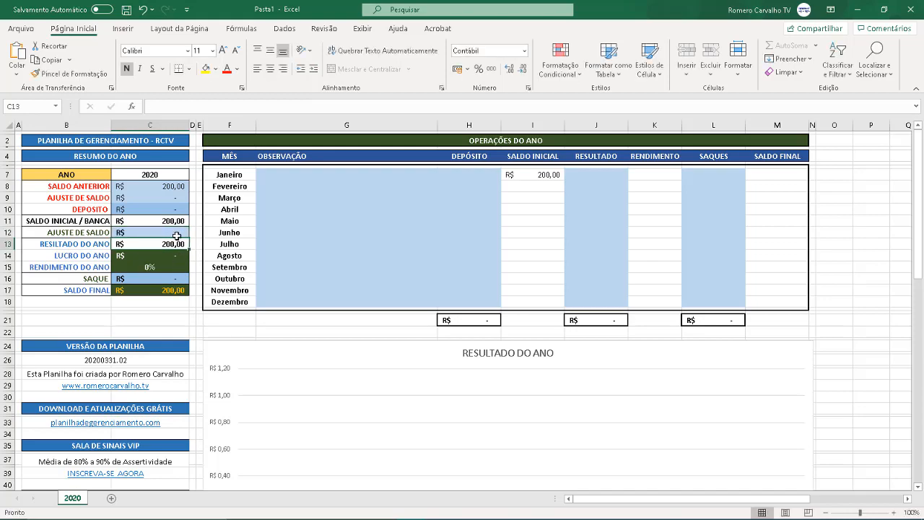
# - Set the SAQUE value in cell C16 of the year summary to 0
pyautogui.click(171, 278)
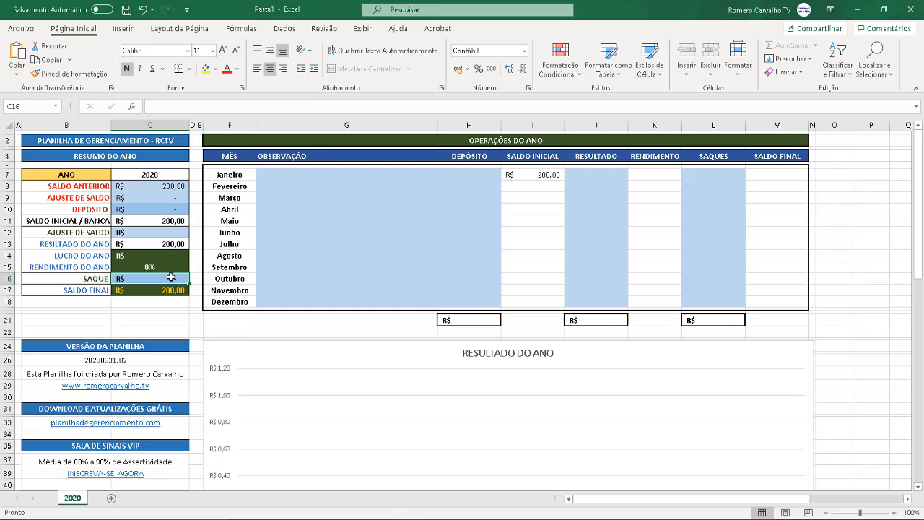
pyautogui.write('0')
pyautogui.press('Return')
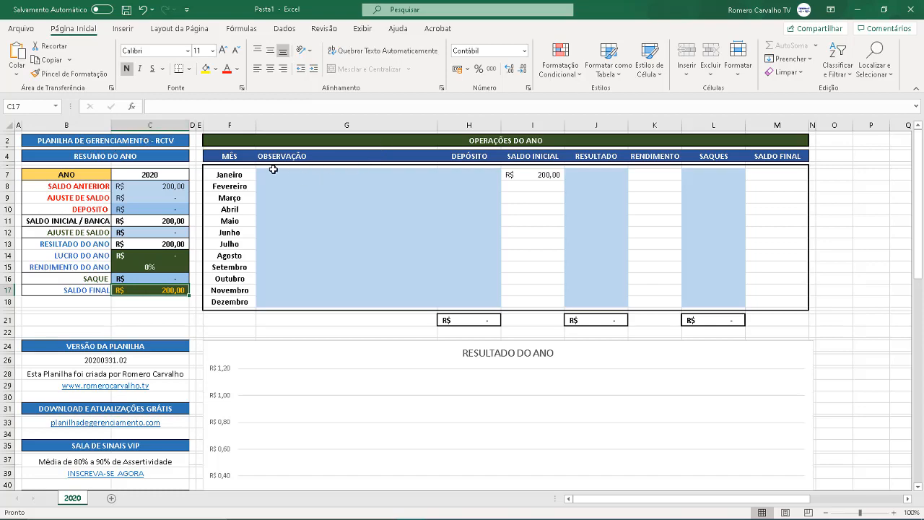
# - Examine the January cells for OBSERVAÇÃO, DEPÓSITO, RESULTADO and SAQUES, and the May OBSERVAÇÃO cell in the OPERAÇÕES DO ANO table
pyautogui.click(358, 171)
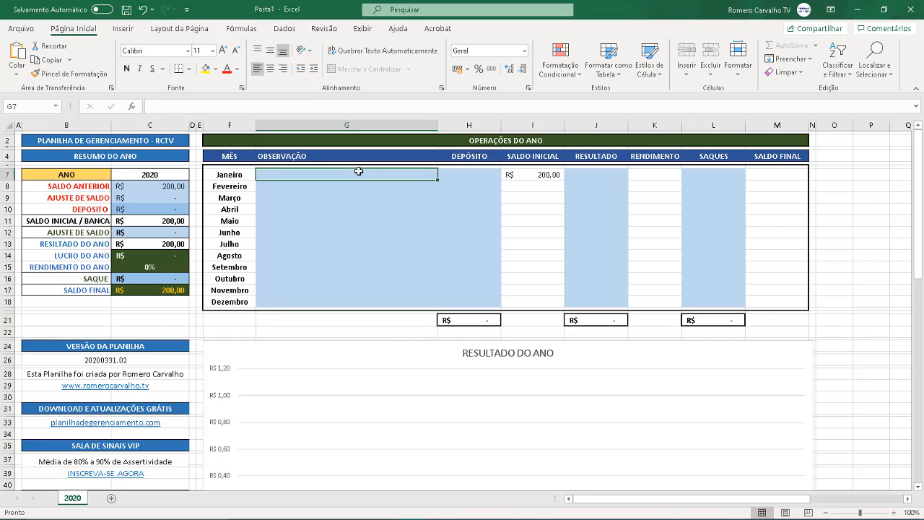
pyautogui.click(479, 176)
pyautogui.click(608, 173)
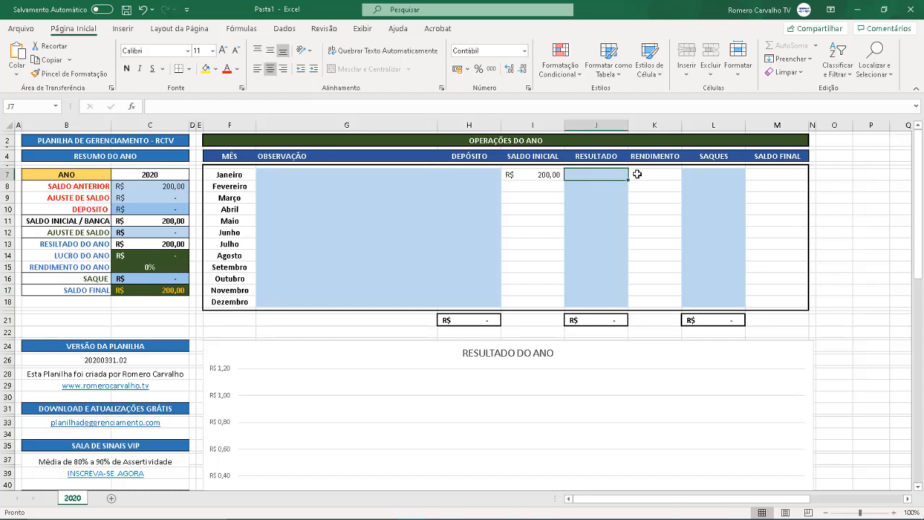
pyautogui.click(715, 173)
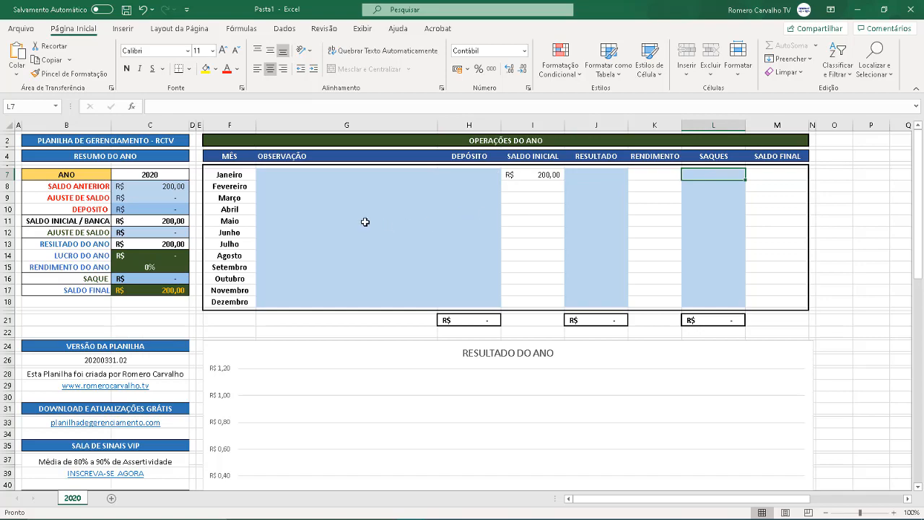
pyautogui.click(307, 220)
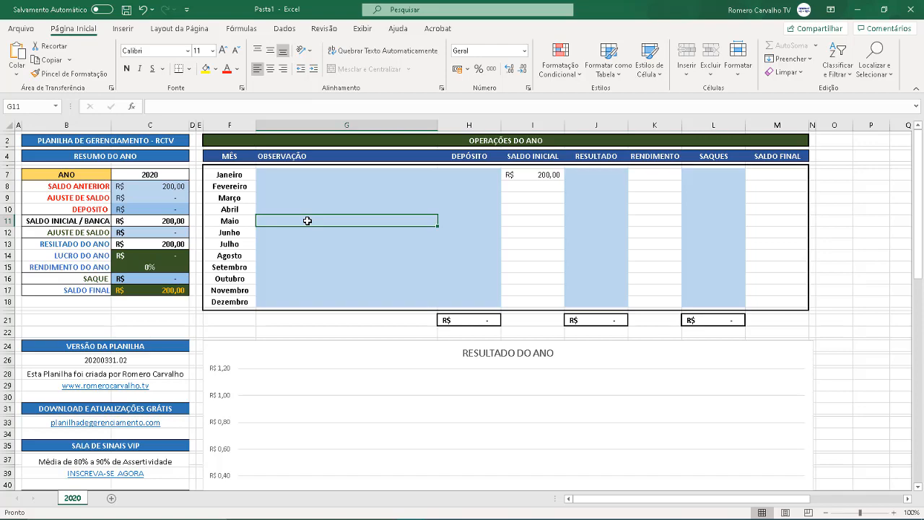
# - Enter the observation "Mês Muito - Resultado acima do esperado" for Maio in the OPERAÇÕES DO ANO table
pyautogui.write('M')
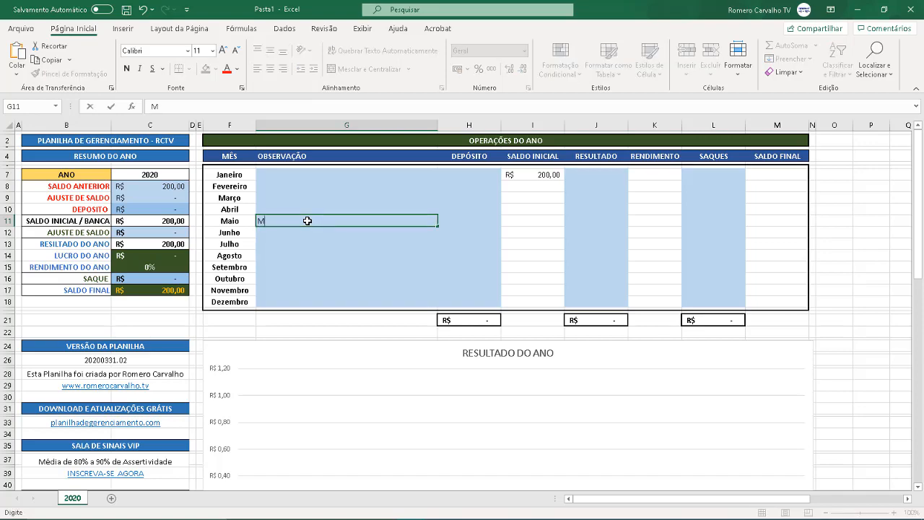
pyautogui.write('ês Muito - Resultad')
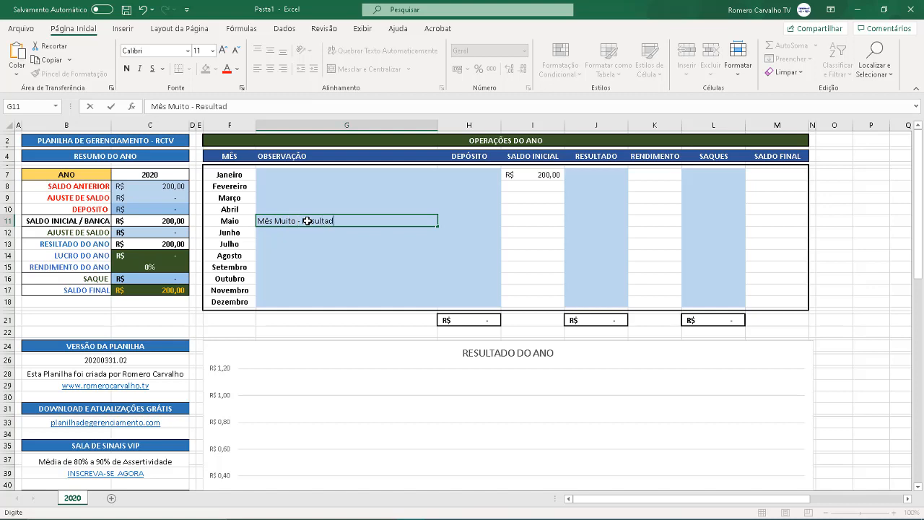
pyautogui.write('o acima do esperado')
pyautogui.press('Return')
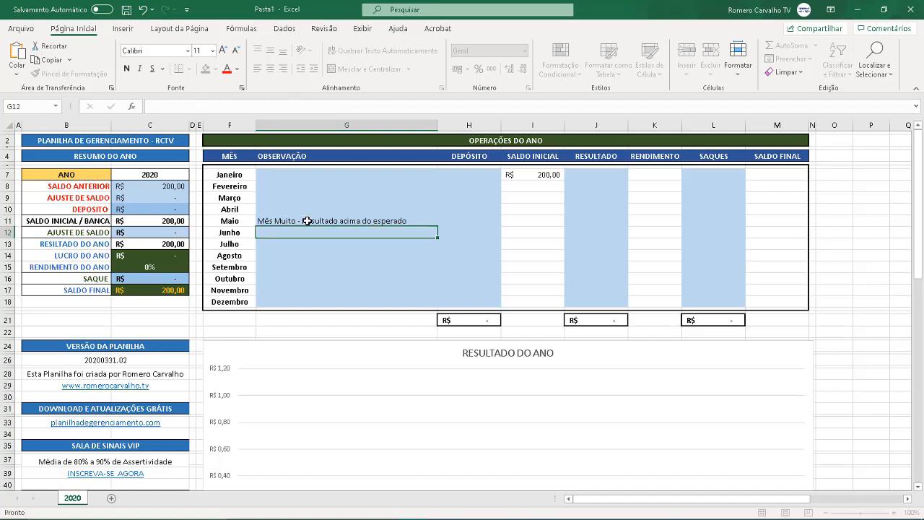
# - Enter the observation "Mês com resultado abaixo do esperado" for Junho in the OPERAÇÕES DO ANO table
pyautogui.write('M')
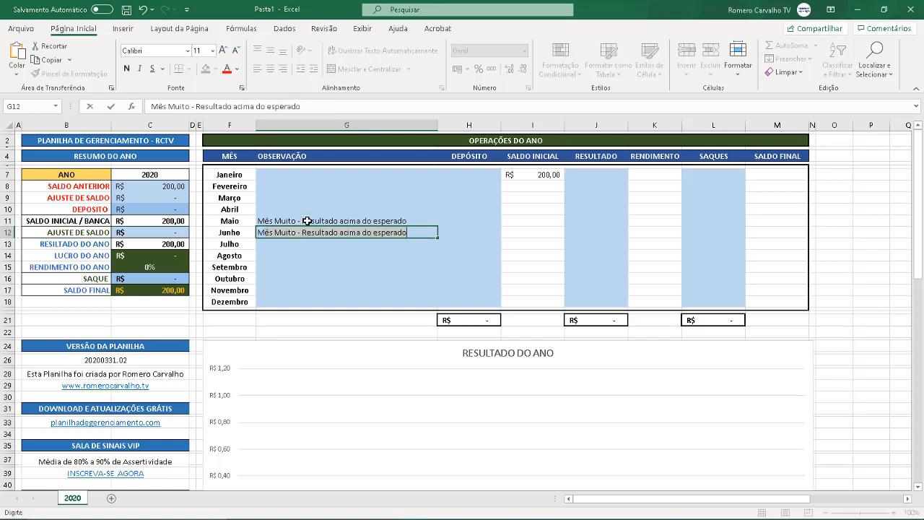
pyautogui.write('6es')
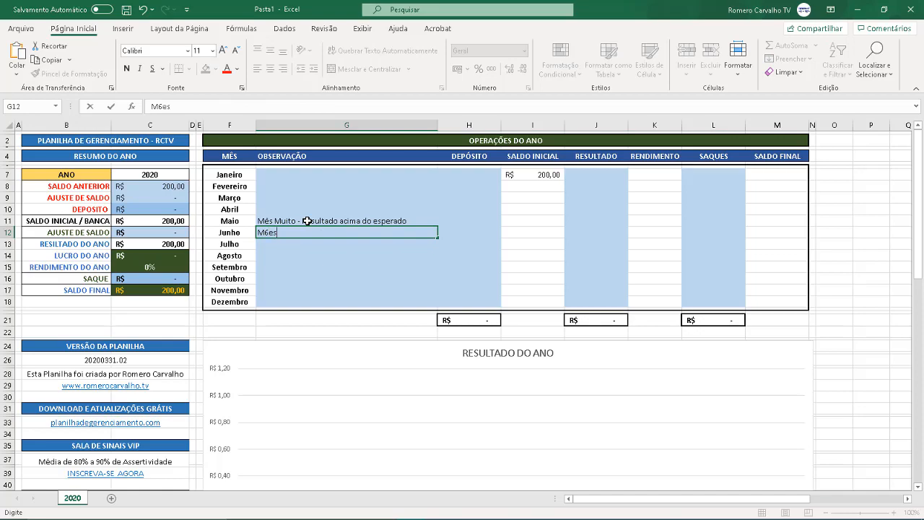
pyautogui.press('BackSpace')
pyautogui.press('BackSpace')
pyautogui.press('BackSpace')
pyautogui.write('ê')
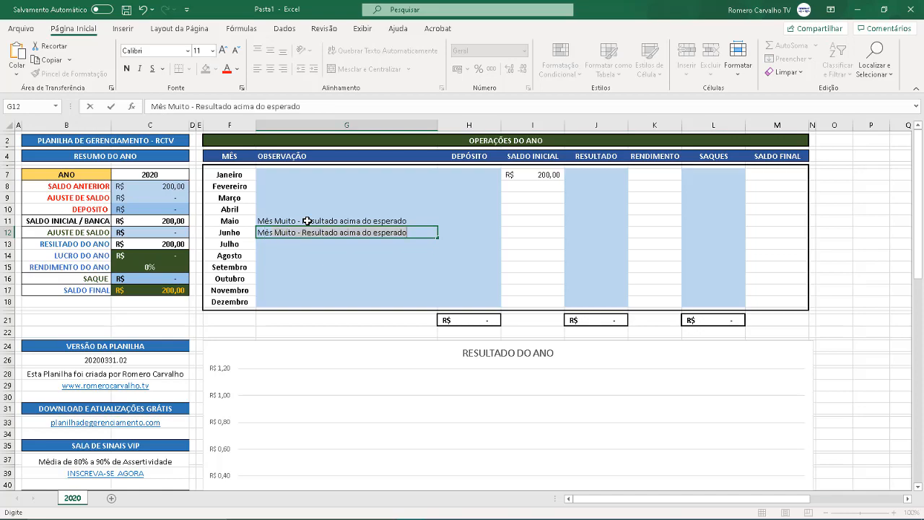
pyautogui.write('s com resul')
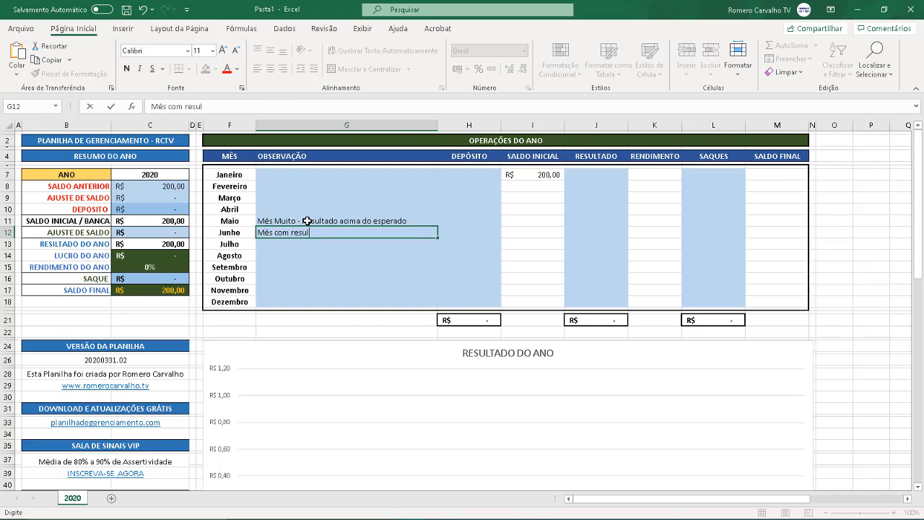
pyautogui.write('tado abaixo do')
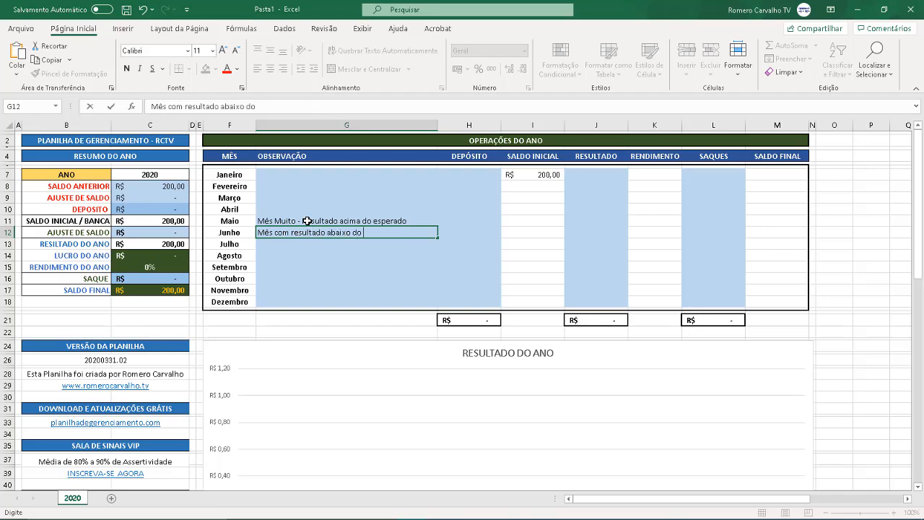
pyautogui.write(' esperado')
pyautogui.press('Return')
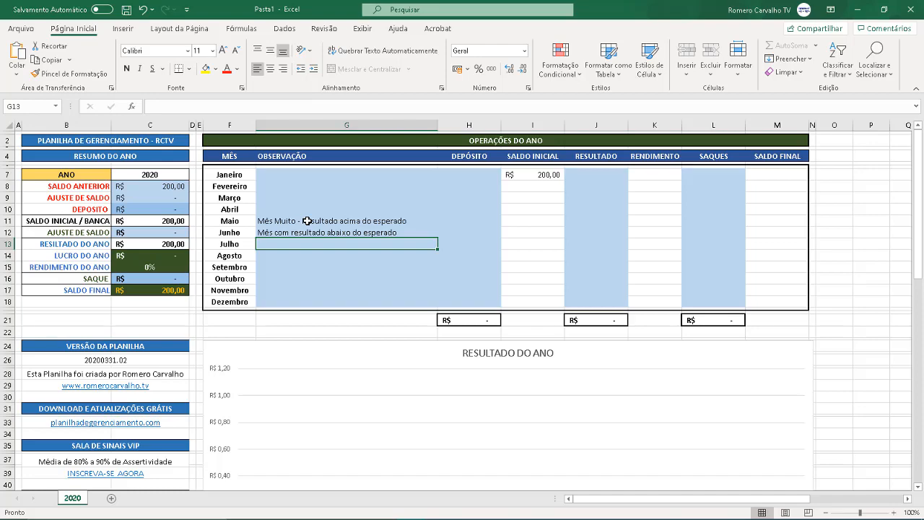
# - Clear the sample observations for Maio and Junho
pyautogui.click(354, 224)
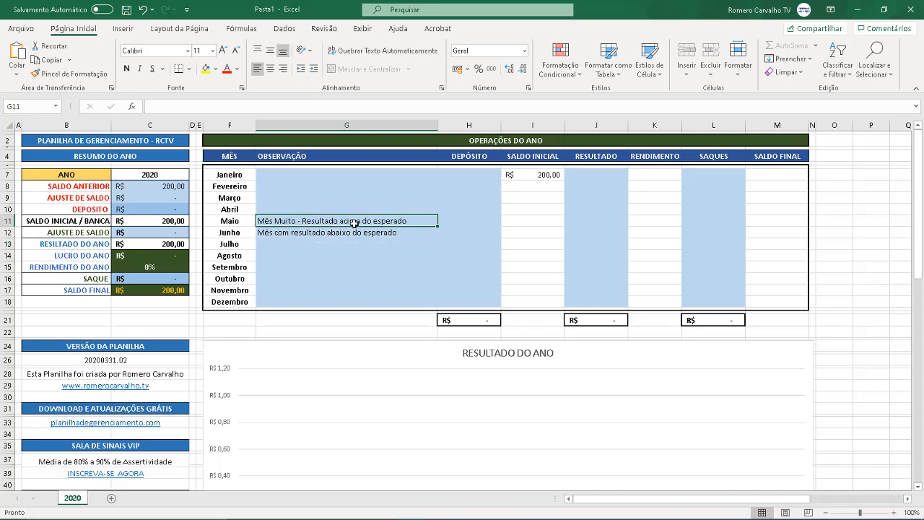
pyautogui.moveTo(354, 224); pyautogui.dragTo(354, 232)
pyautogui.press('Delete')
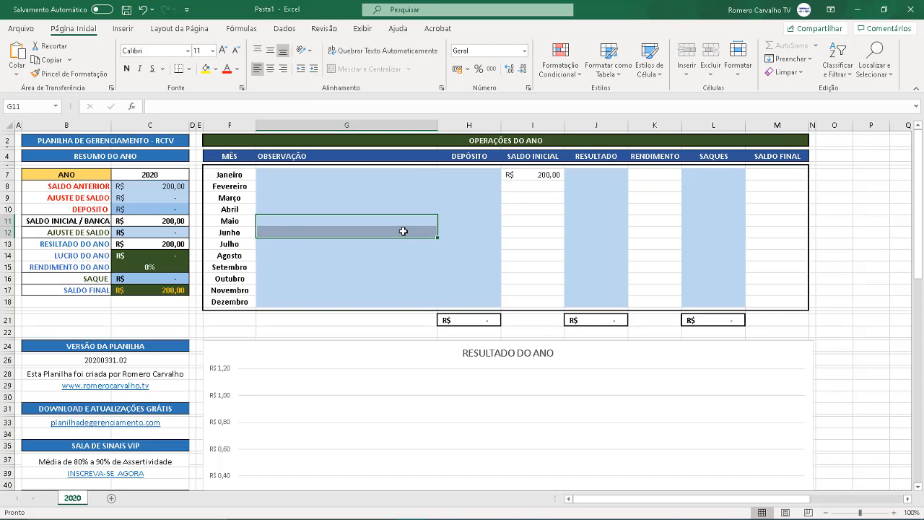
# - Try the observation "Pandemia - Resultado muito baixo" for Março, and clear it again
pyautogui.click(355, 202)
pyautogui.write('P')
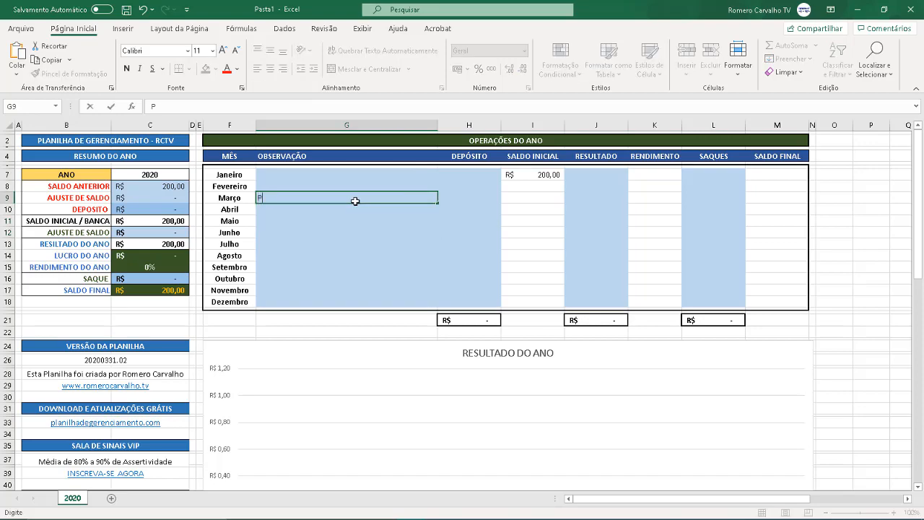
pyautogui.write('andemia - Result')
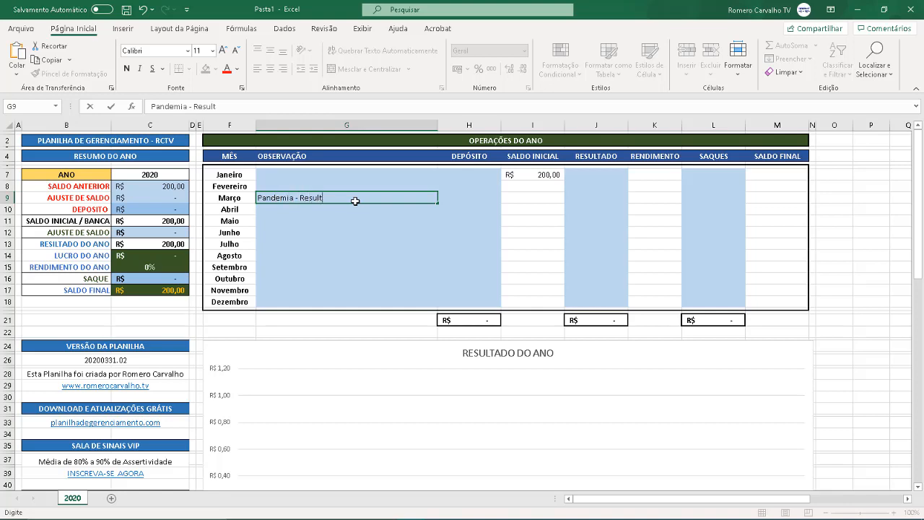
pyautogui.write('ado muito baixo')
pyautogui.press('Return')
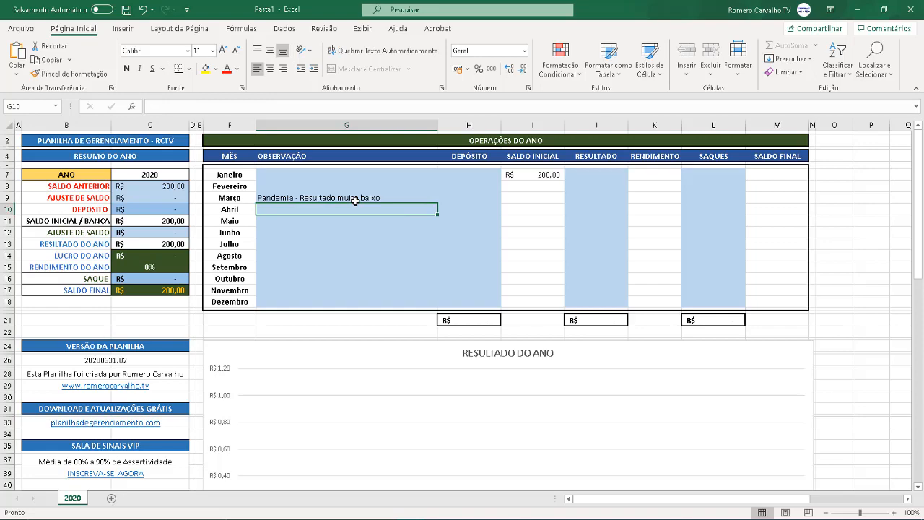
pyautogui.click(355, 201)
pyautogui.press('Delete')
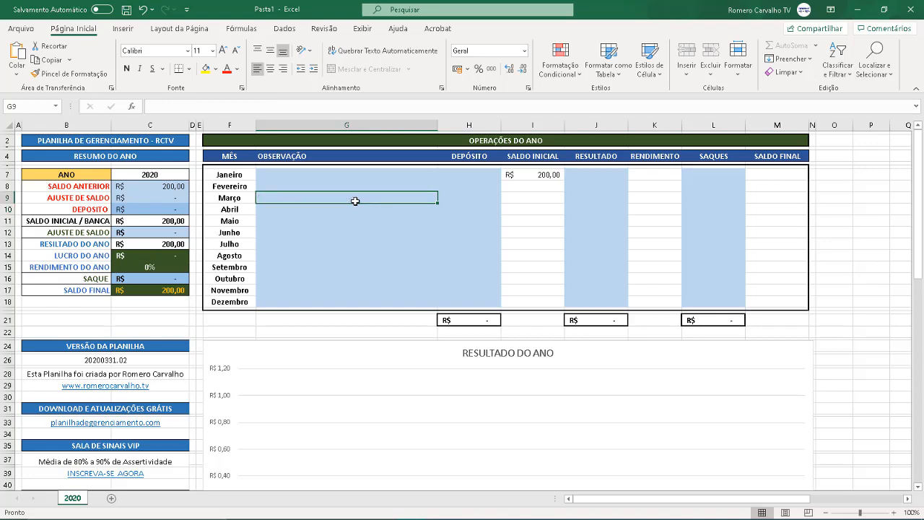
# - Set the RESULTADO for Maio in cell J11 to 200
pyautogui.press('Right')
pyautogui.press('Right')
pyautogui.press('Up')
pyautogui.press('Up')
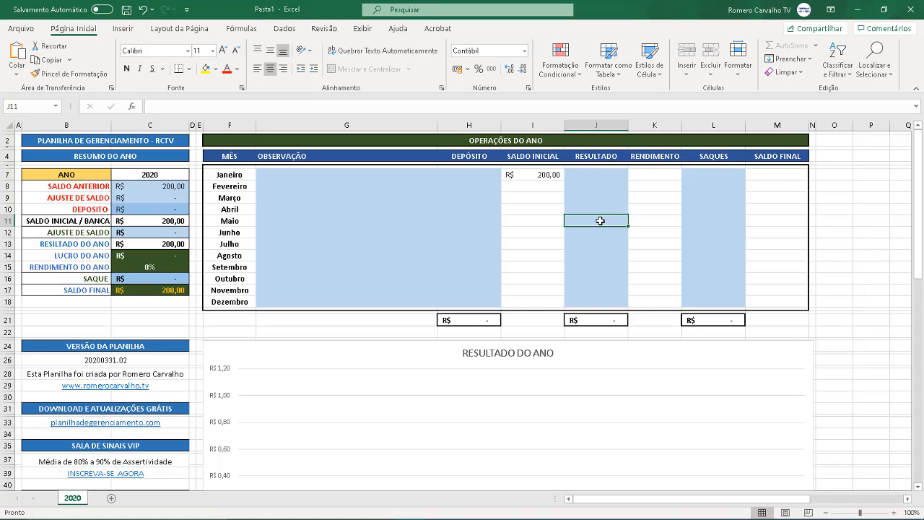
pyautogui.write('20')
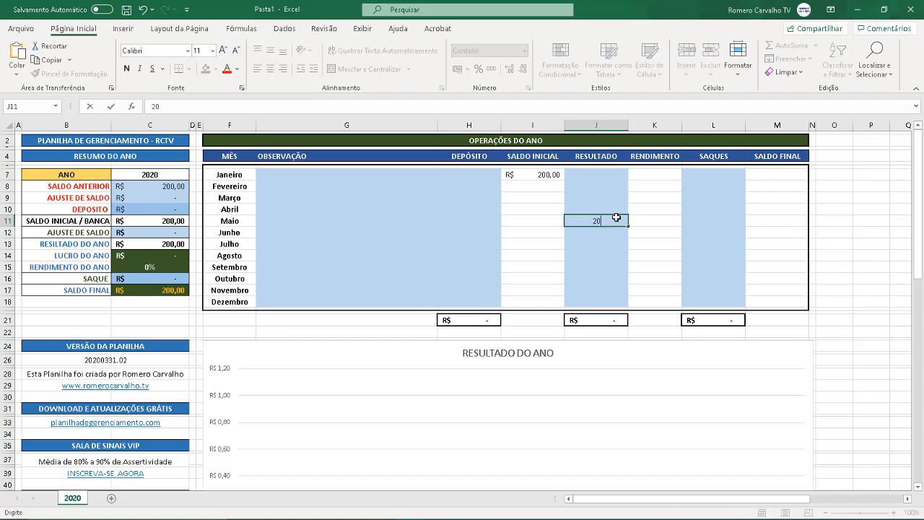
pyautogui.write('0')
pyautogui.press('Return')
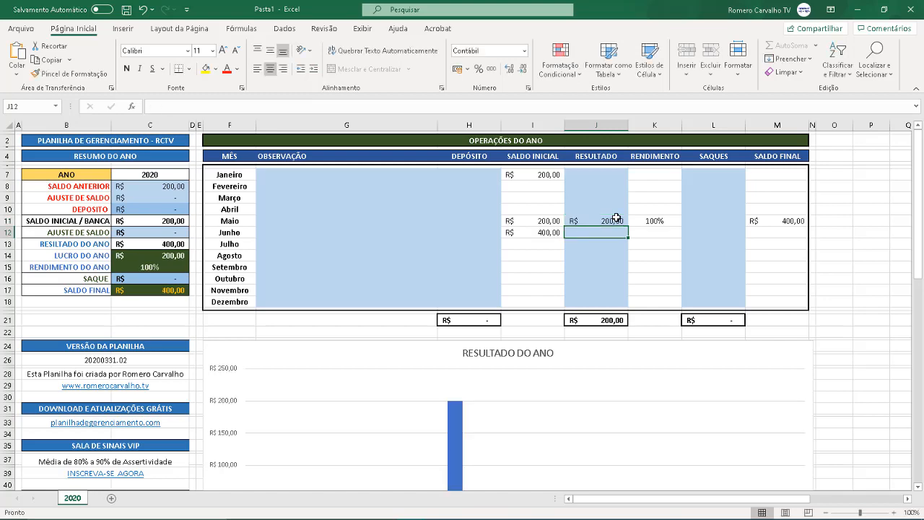
# - Examine the RENDIMENTO and SAQUES cells for Maio, the SALDO INICIAL and RESULTADO cells for Junho, and the RESULTADO DO ANO chart
pyautogui.click(657, 219)
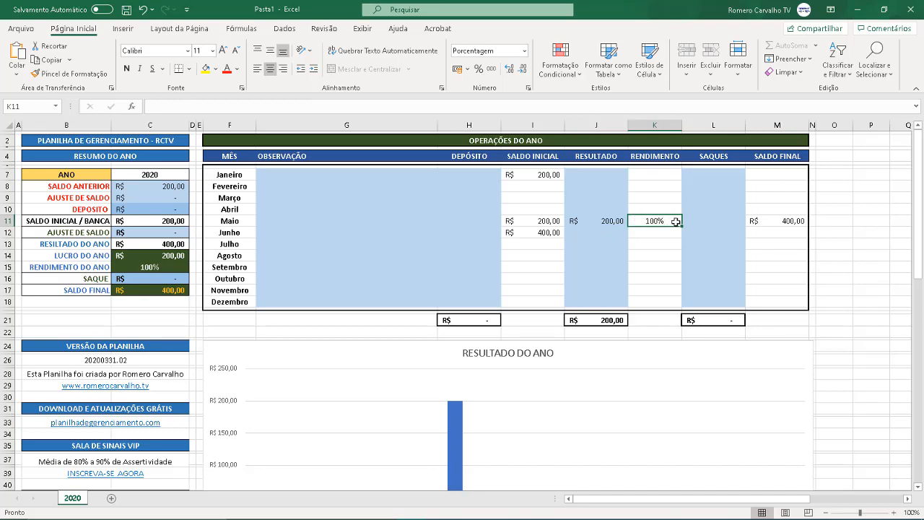
pyautogui.click(702, 223)
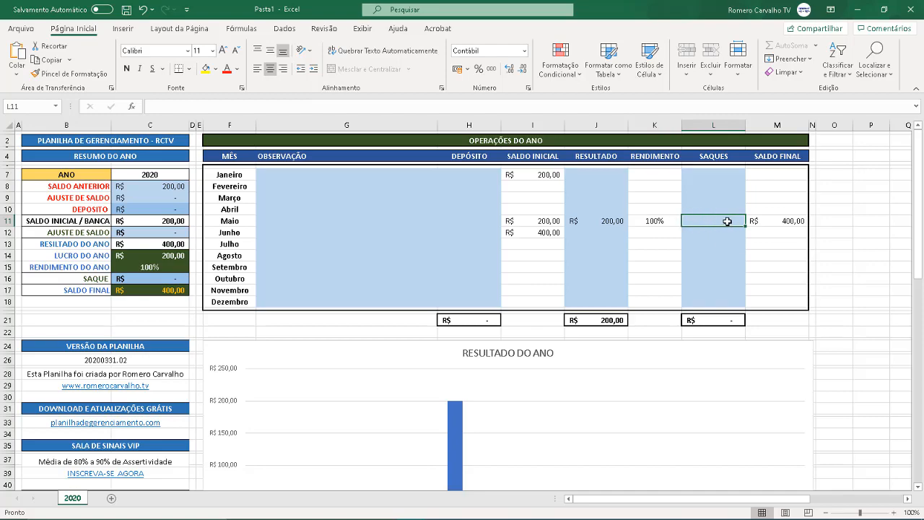
pyautogui.click(552, 233)
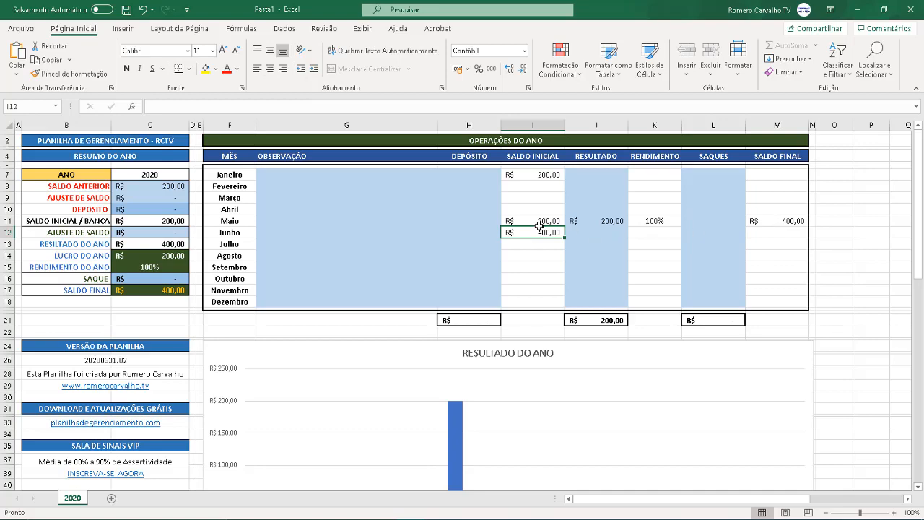
pyautogui.click(593, 232)
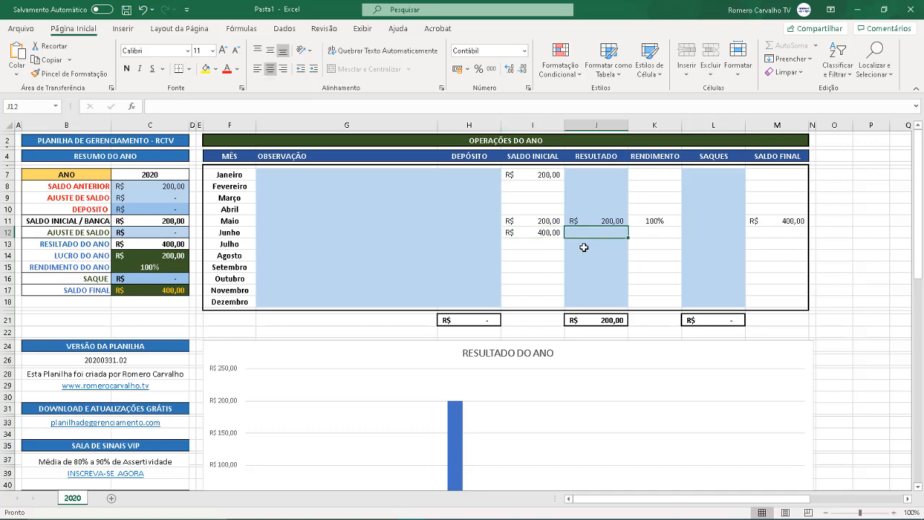
pyautogui.scroll(-3, 526, 271)
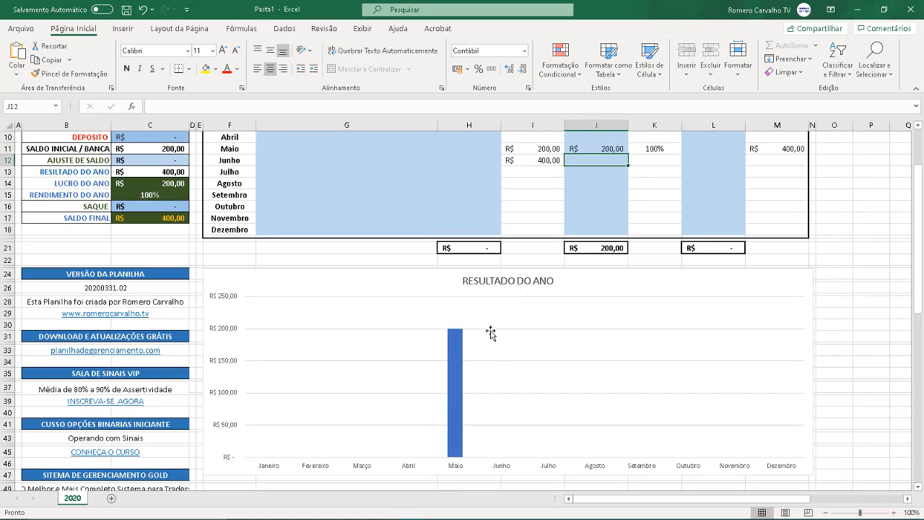
pyautogui.scroll(-3, 488, 334)
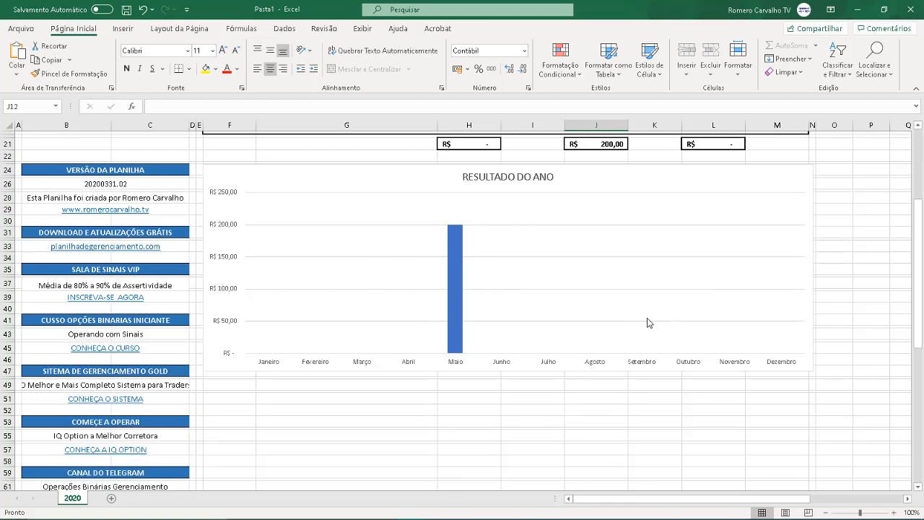
pyautogui.scroll(6, 646, 321)
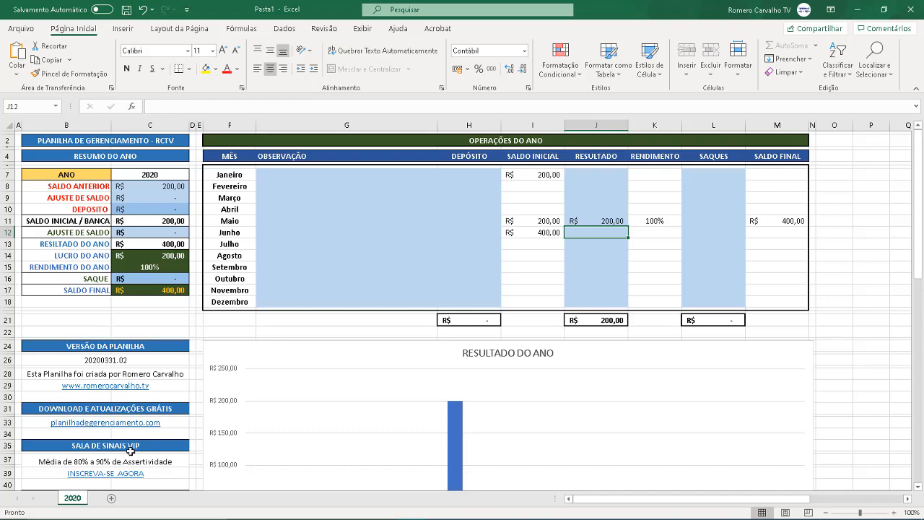
# - Insert a sheet from the Gerenciamento Mensal template and place it after the 2020 sheet
pyautogui.rightClick(86, 505)
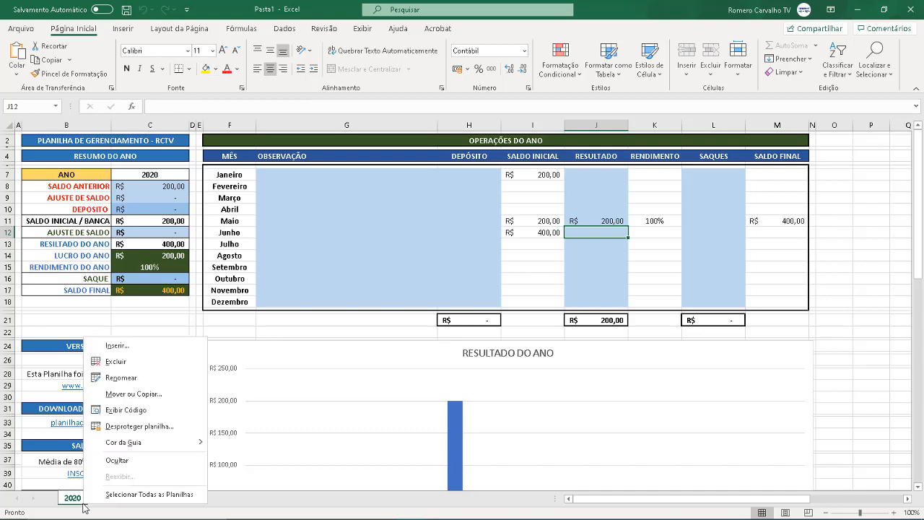
pyautogui.click(159, 347)
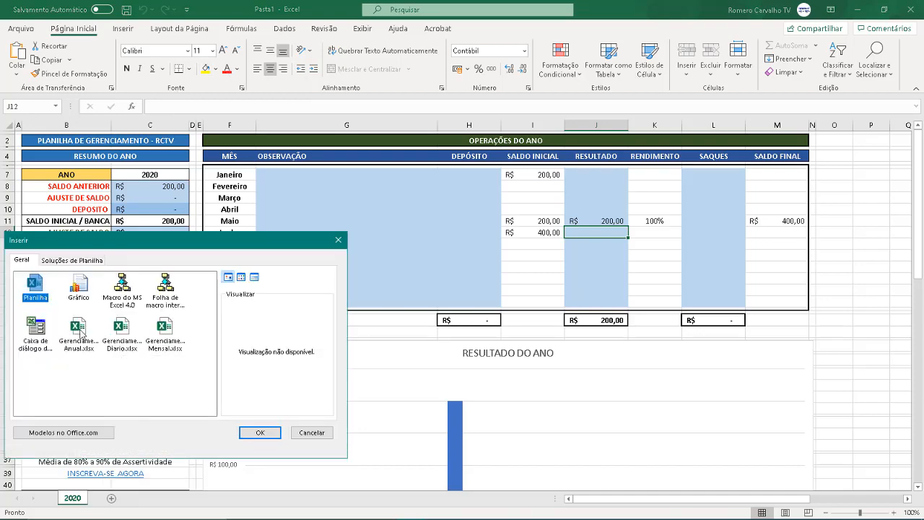
pyautogui.click(165, 335)
pyautogui.click(260, 432)
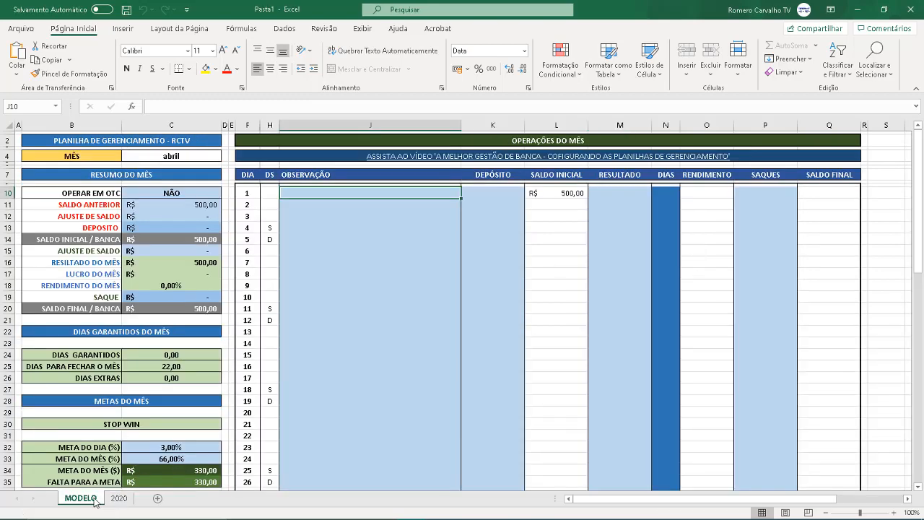
pyautogui.moveTo(114, 500); pyautogui.dragTo(120, 501)
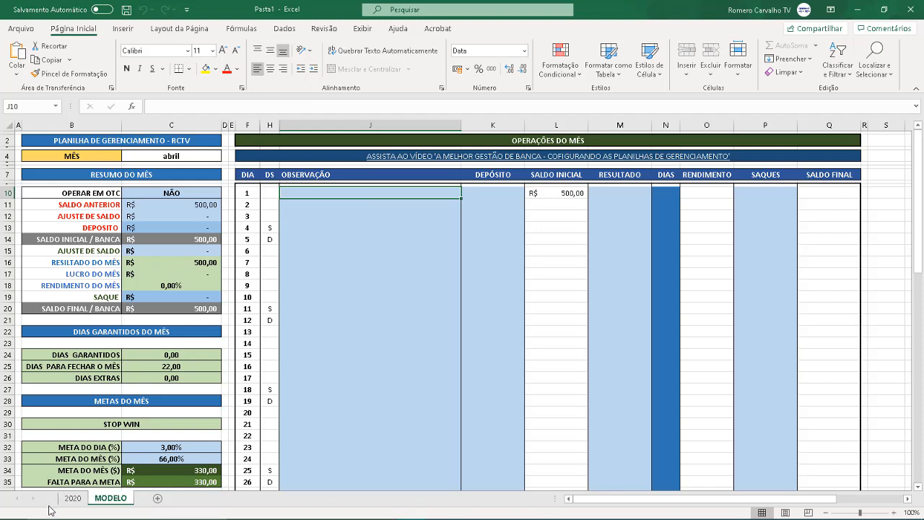
# - Rename the MODELO sheet as "05 - MAIO"
pyautogui.doubleClick(116, 498)
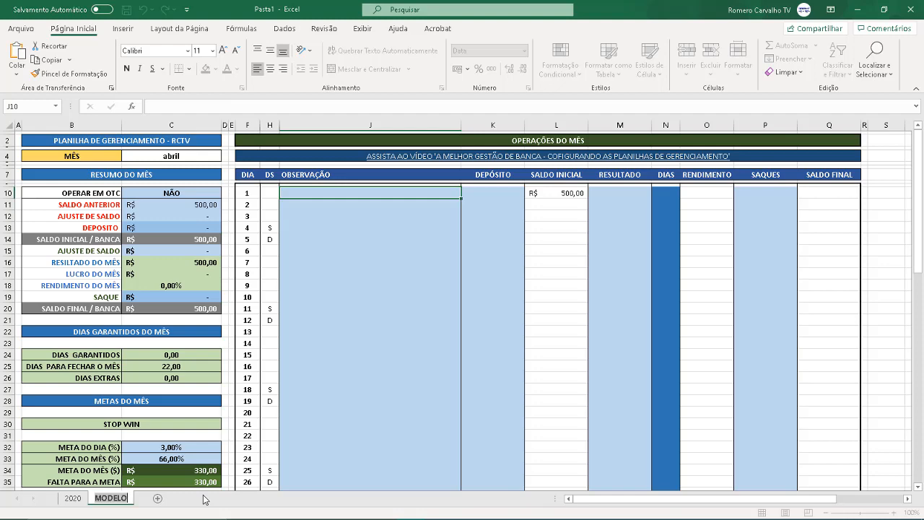
pyautogui.write('05 - ')
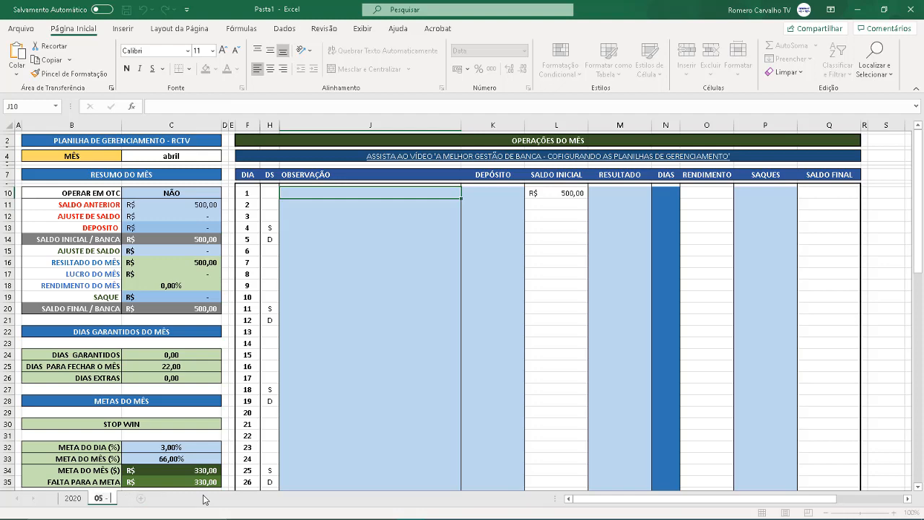
pyautogui.write('MAIO')
pyautogui.press('Return')
# - Set the MÊS date in cell C4 to 01/05/2020 and link SALDO ANTERIOR in C11 to cell I10 of the 2020 sheet
pyautogui.click(179, 147)
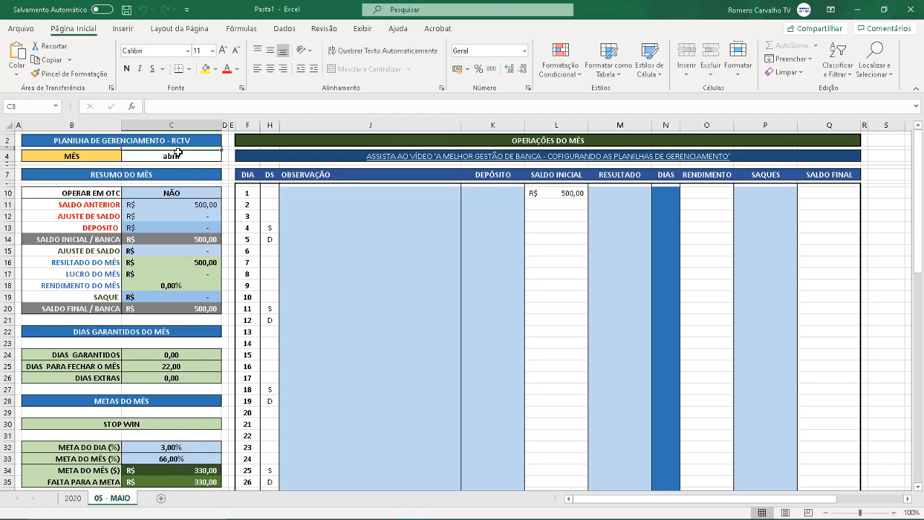
pyautogui.click(177, 154)
pyautogui.doubleClick(177, 154)
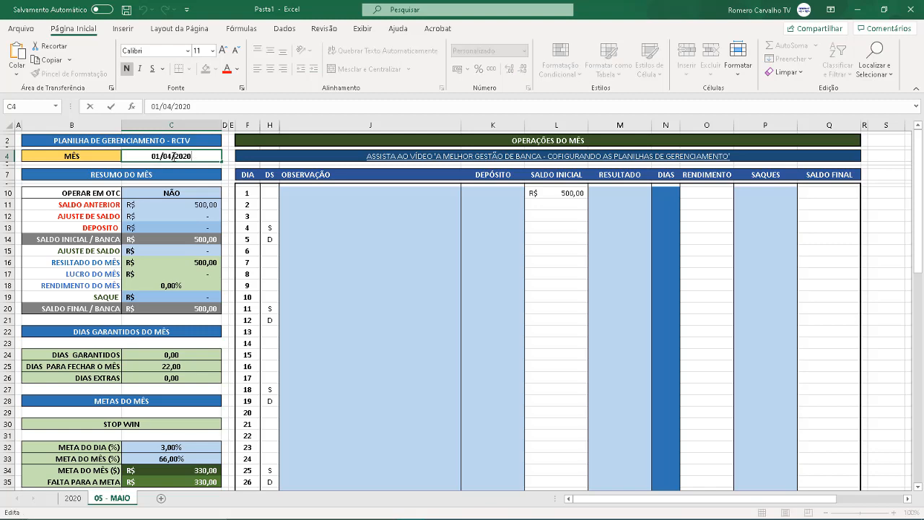
pyautogui.press('Delete')
pyautogui.write('5')
pyautogui.press('Return')
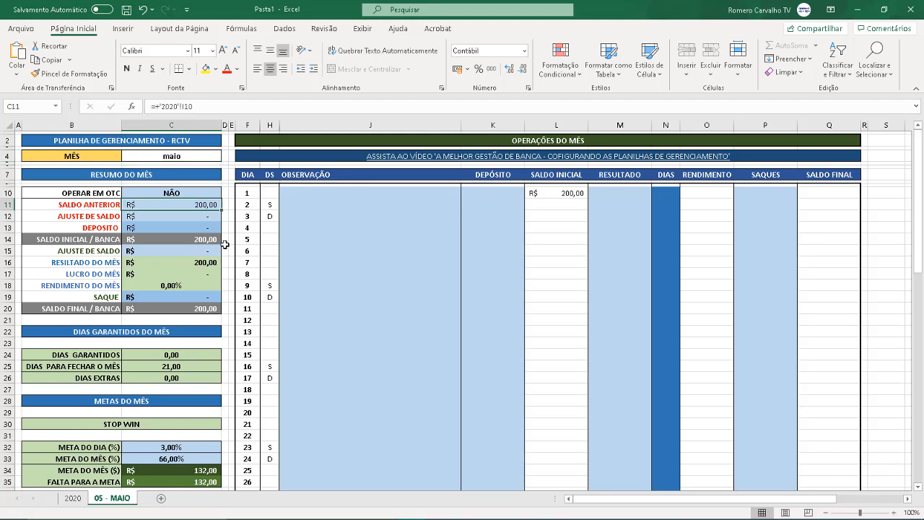
# - Undo the SALDO ANTERIOR link and the MÊS date change on the 05 - MAIO sheet
pyautogui.hotkey('ctrl', 'z')
pyautogui.hotkey('ctrl', 'z')
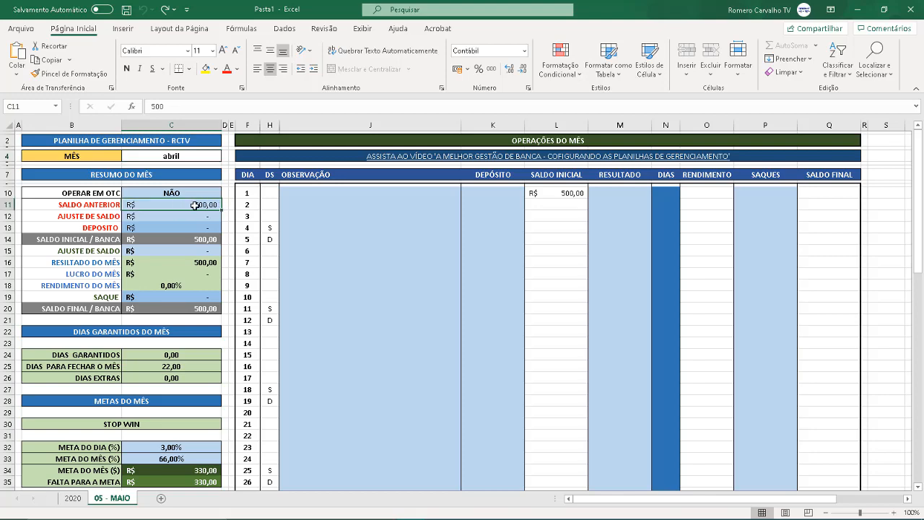
# - Check the May balance on the 2020 sheet and set SALDO ANTERIOR in C11 of the 05 - MAIO sheet to 200
pyautogui.click(73, 498)
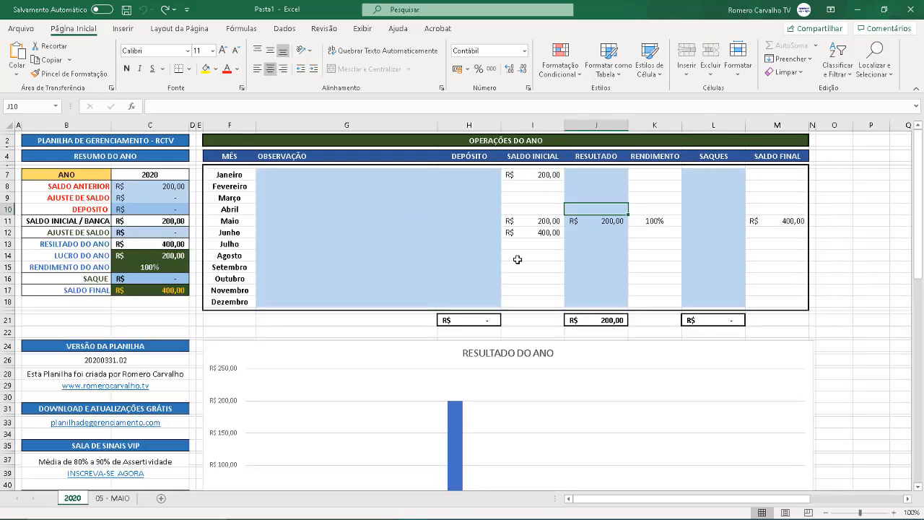
pyautogui.click(114, 498)
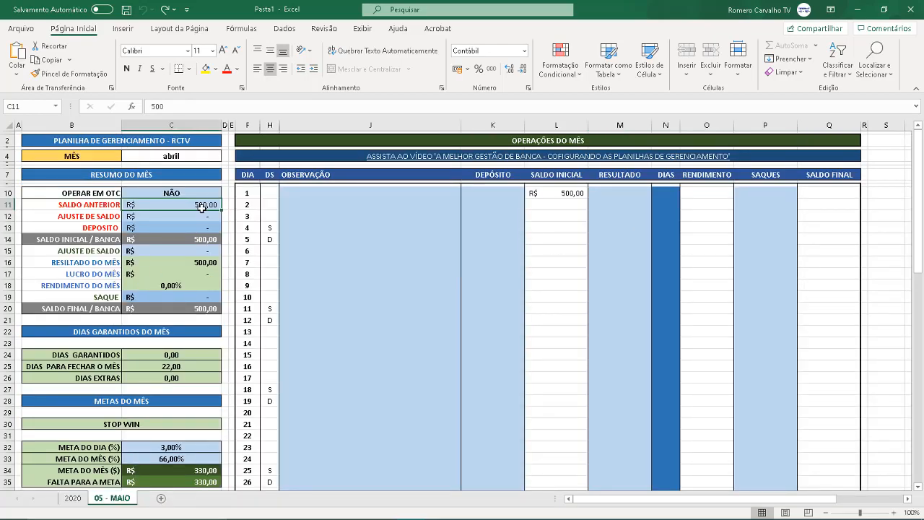
pyautogui.write('200')
pyautogui.press('Return')
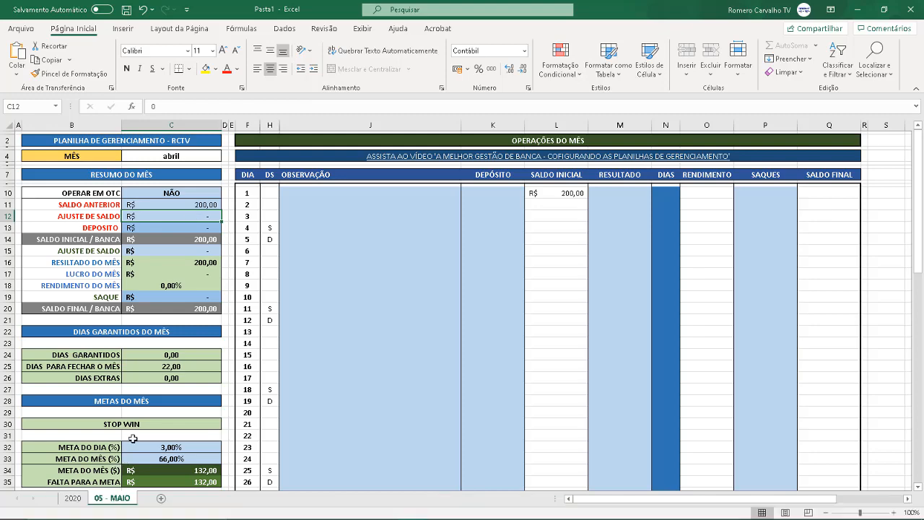
# - Set DEPOSITO in cell C13 of the month summary to 300
pyautogui.click(193, 228)
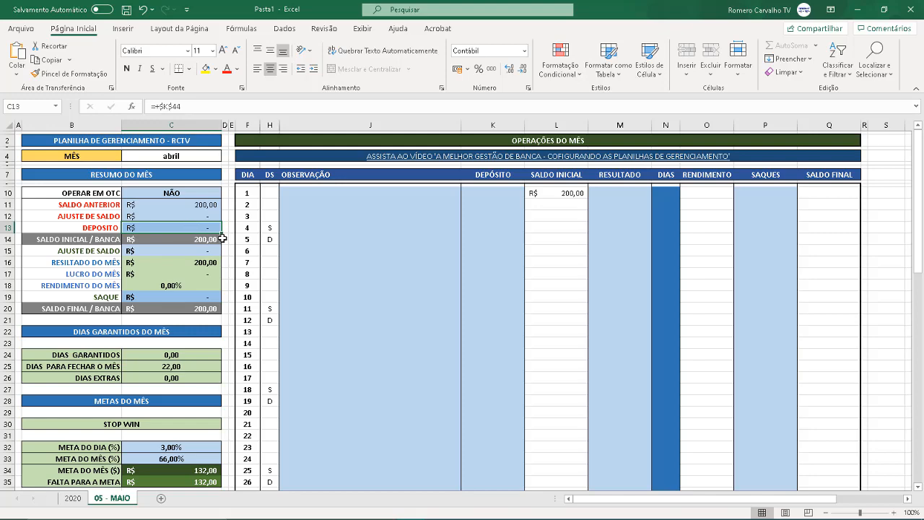
pyautogui.write('300')
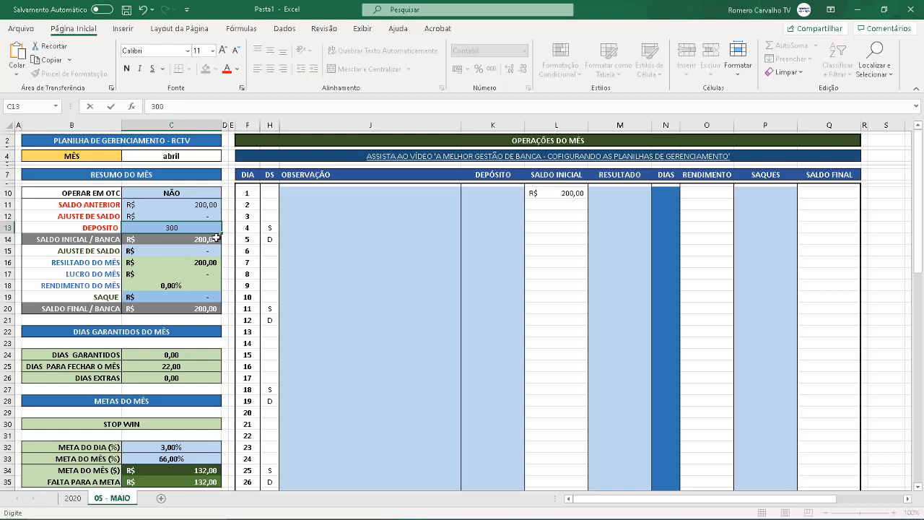
pyautogui.press('Return')
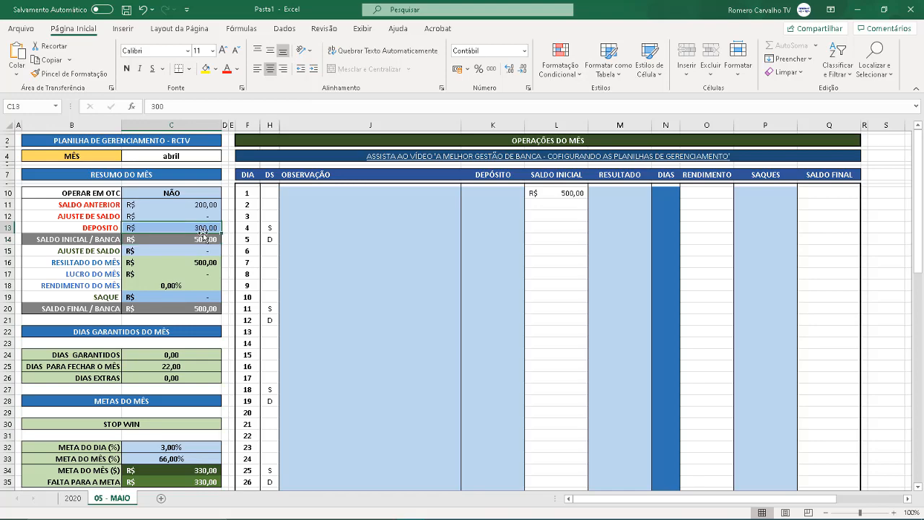
pyautogui.click(311, 198)
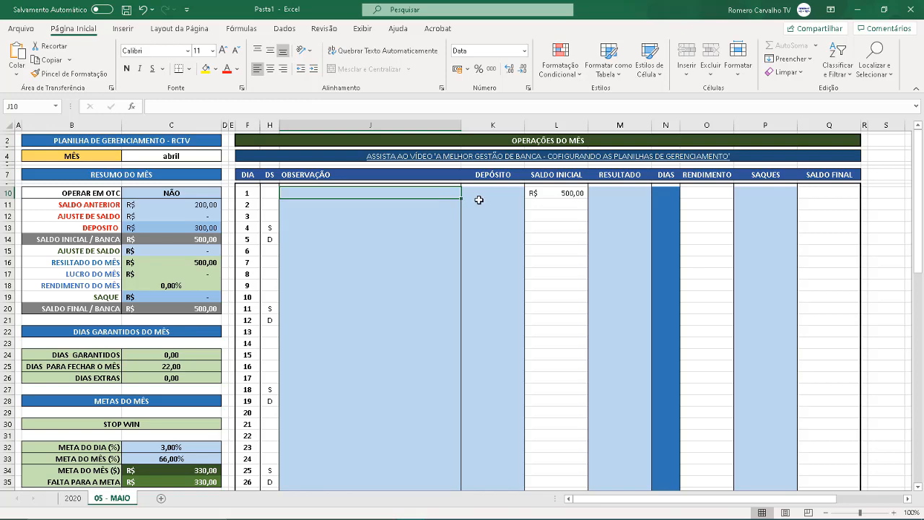
pyautogui.hotkey('ctrl', 'z')
pyautogui.write('300')
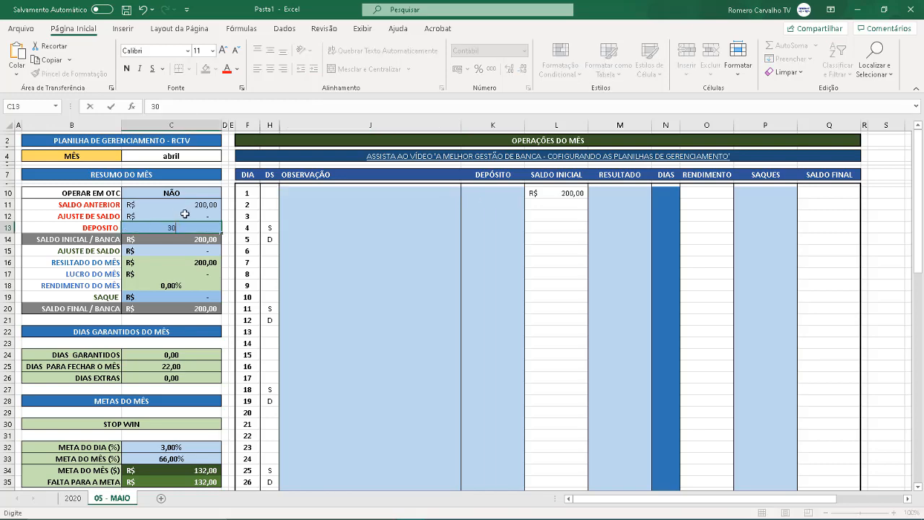
pyautogui.press('Return')
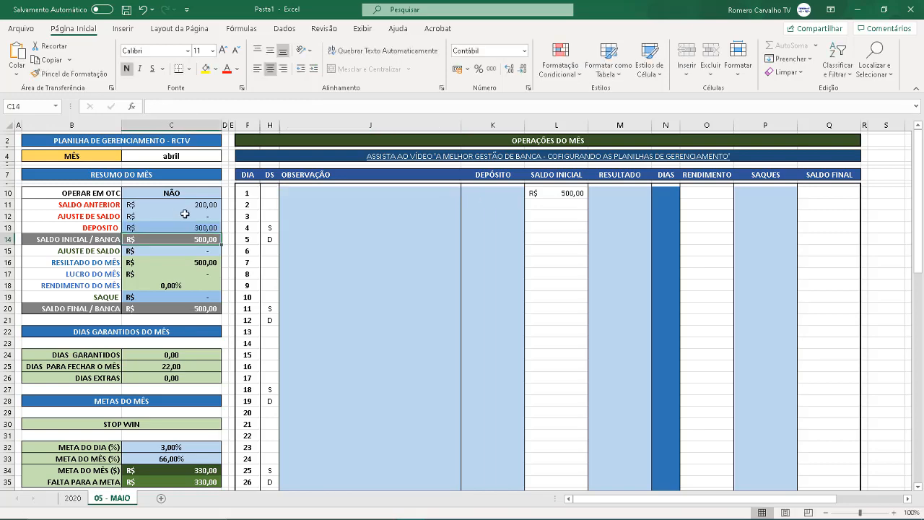
# - Enter RESULTADO values of 50, 40 and 30 for days 1, 2 and 3 in M10:M12
pyautogui.click(497, 192)
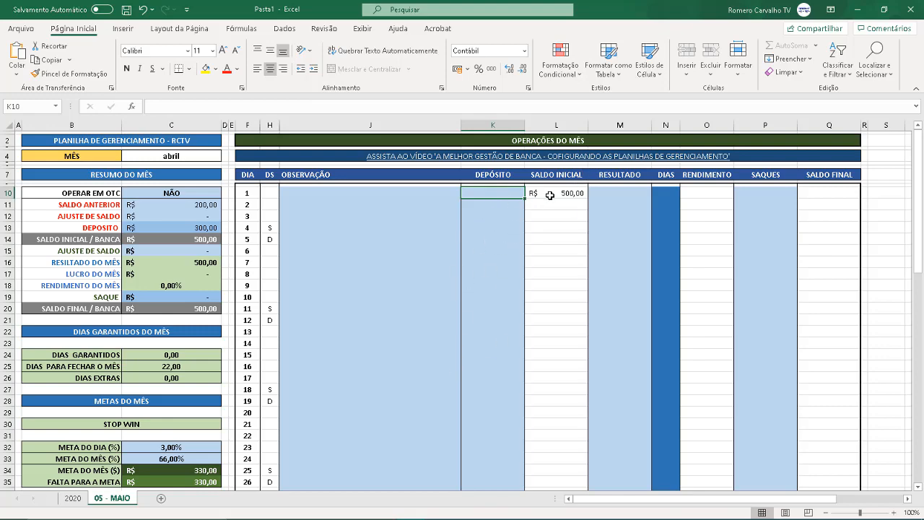
pyautogui.click(604, 194)
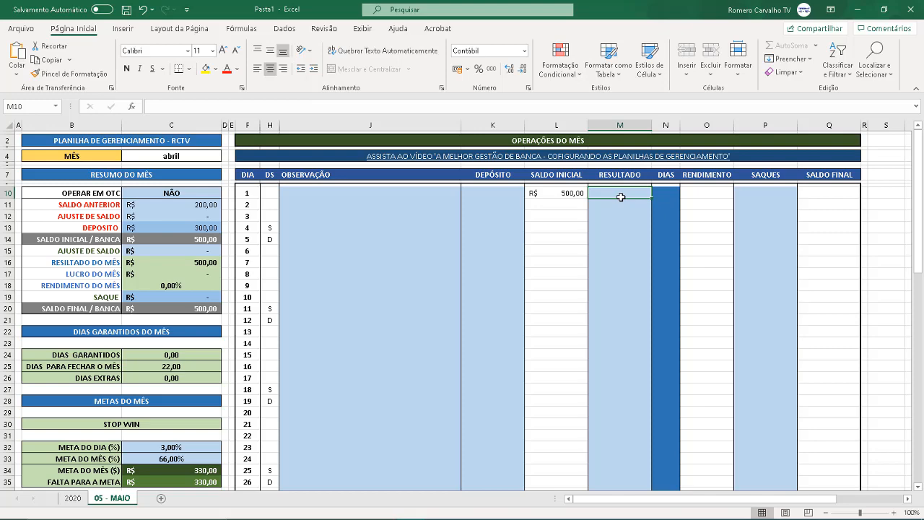
pyautogui.write('50')
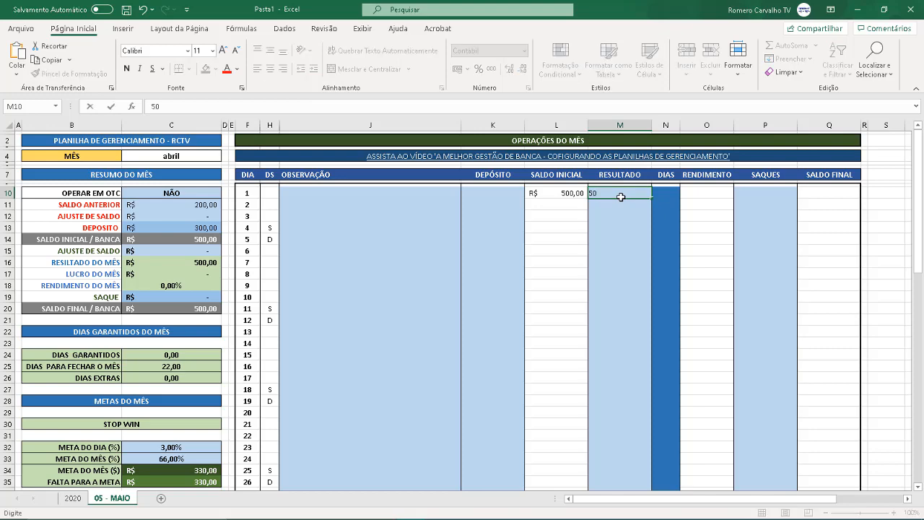
pyautogui.press('Return')
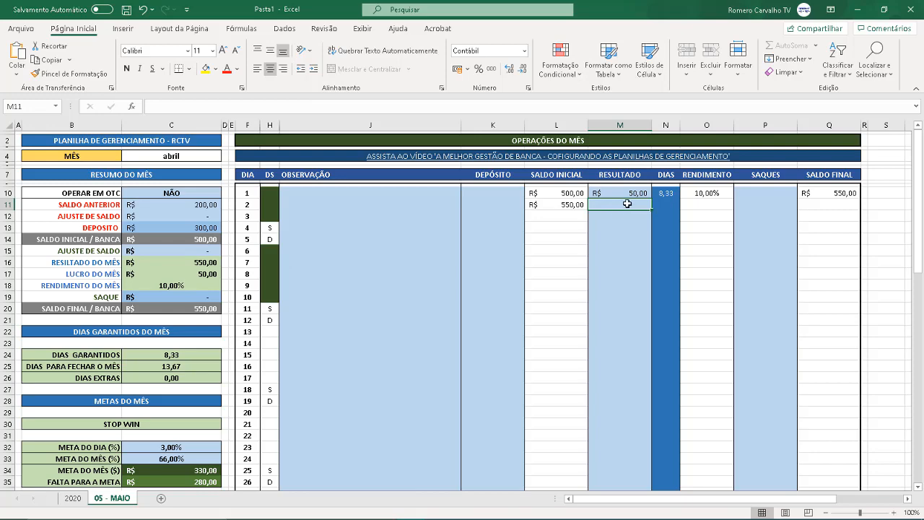
pyautogui.write('40')
pyautogui.press('Return')
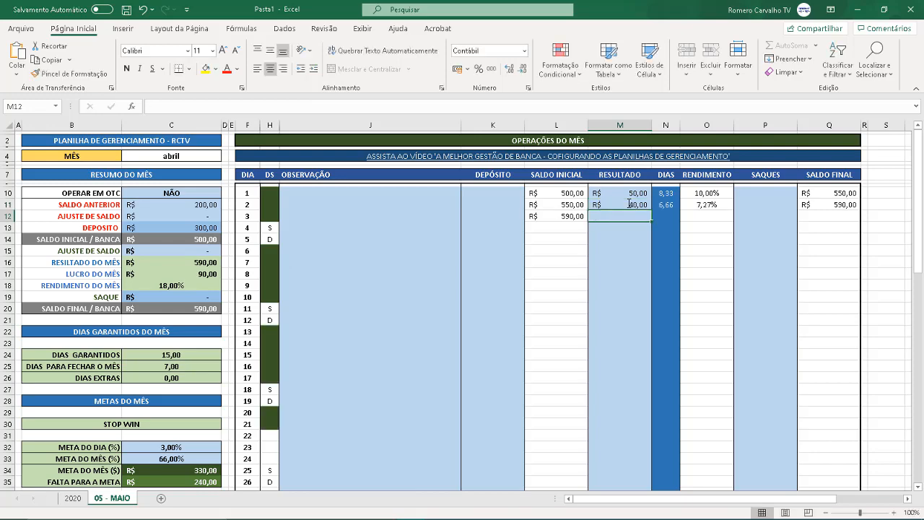
pyautogui.write('30')
pyautogui.press('Return')
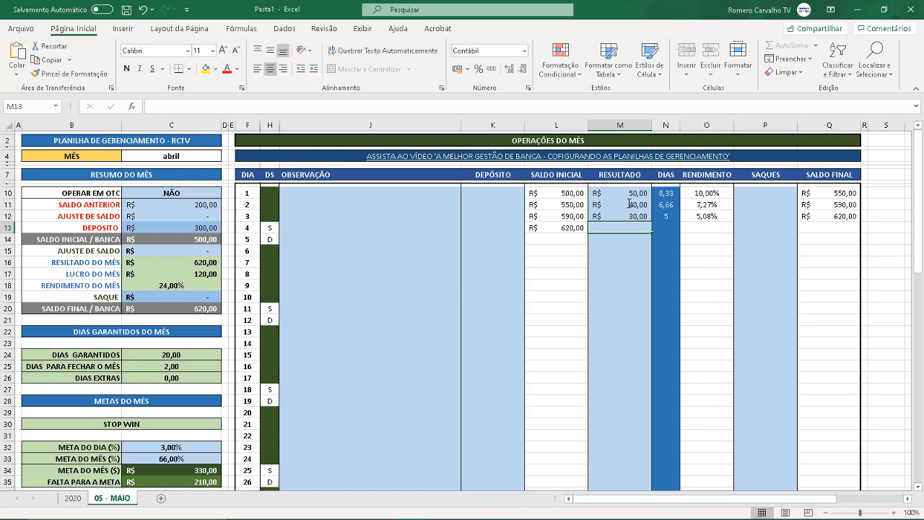
# - Leave weekend days 4 and 5 blank and enter a RESULTADO of -100 for day 6 in M15
pyautogui.click(270, 228)
pyautogui.click(605, 232)
pyautogui.click(631, 243)
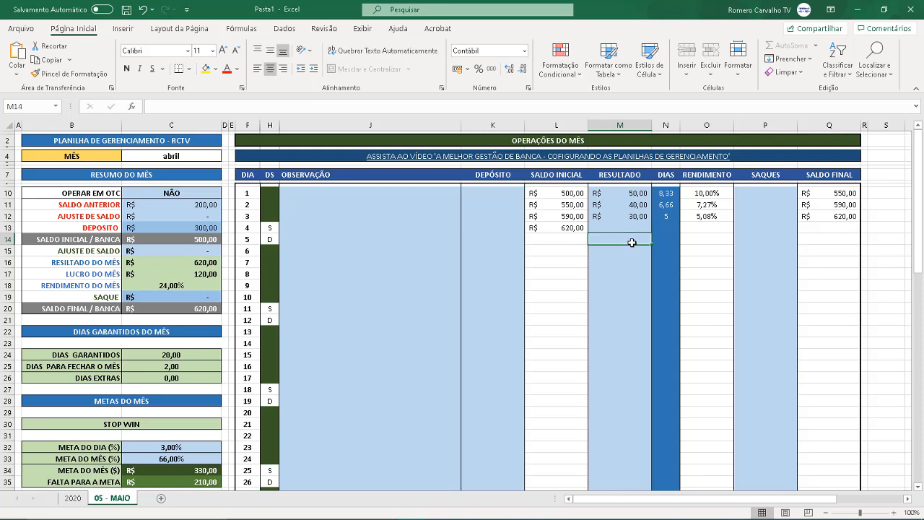
pyautogui.click(623, 225)
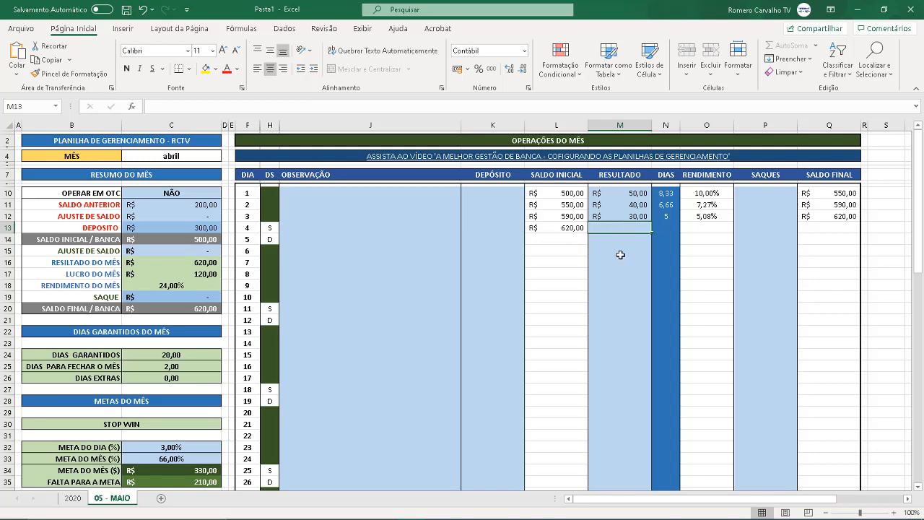
pyautogui.click(620, 254)
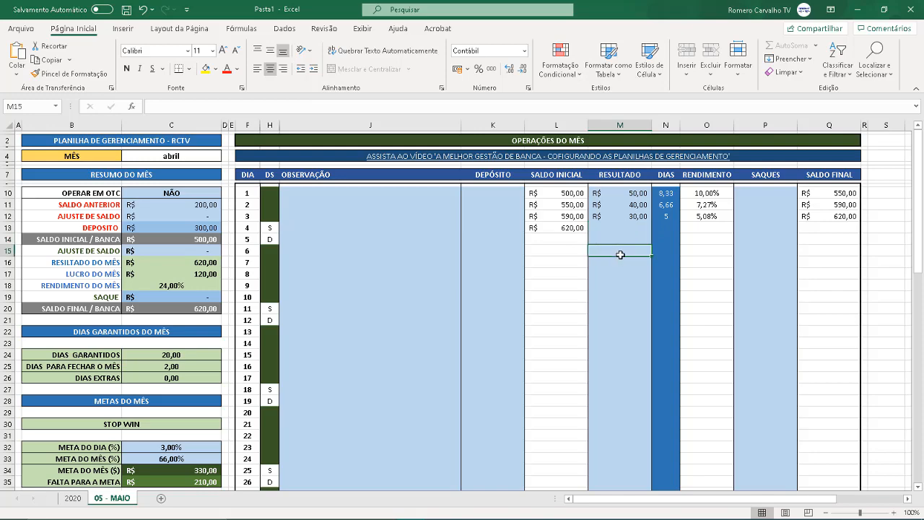
pyautogui.write('-100')
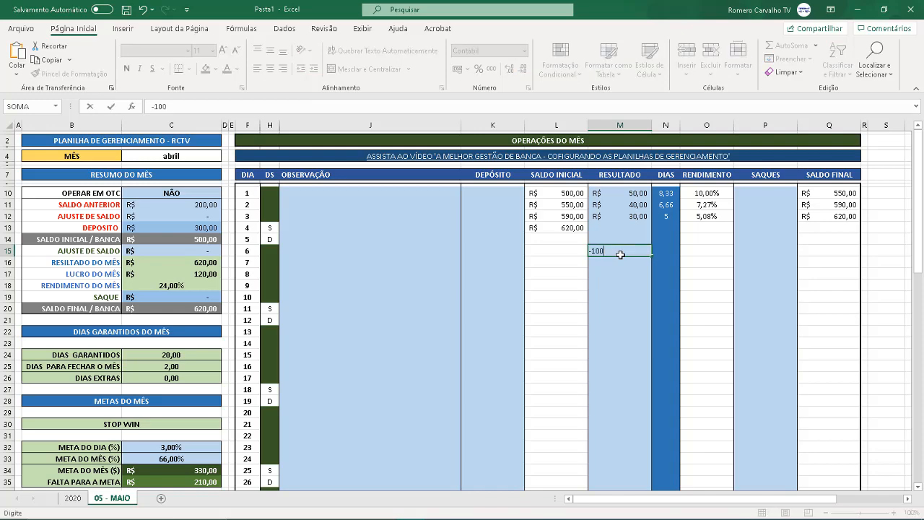
pyautogui.press('Return')
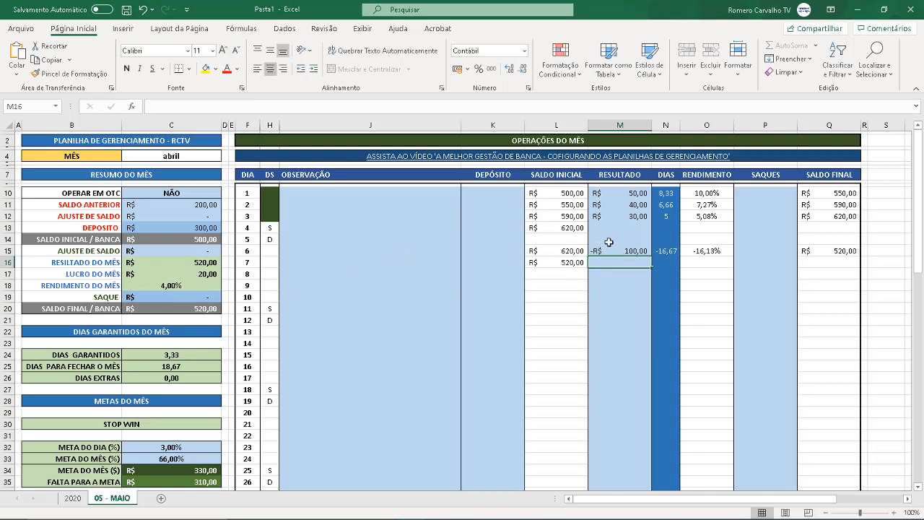
# - Review the monthly totals and change the RESULTADO for day 6 in M15 to -10
pyautogui.scroll(-4, 626, 296)
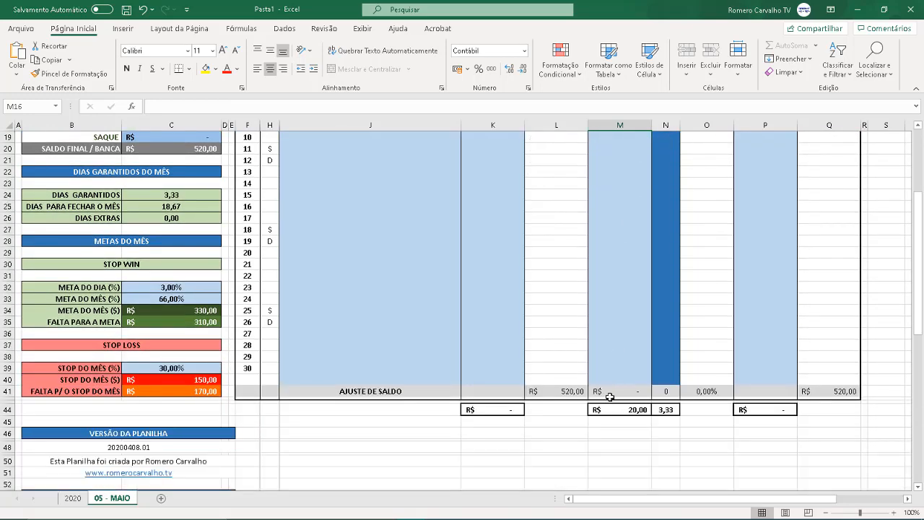
pyautogui.scroll(4, 610, 398)
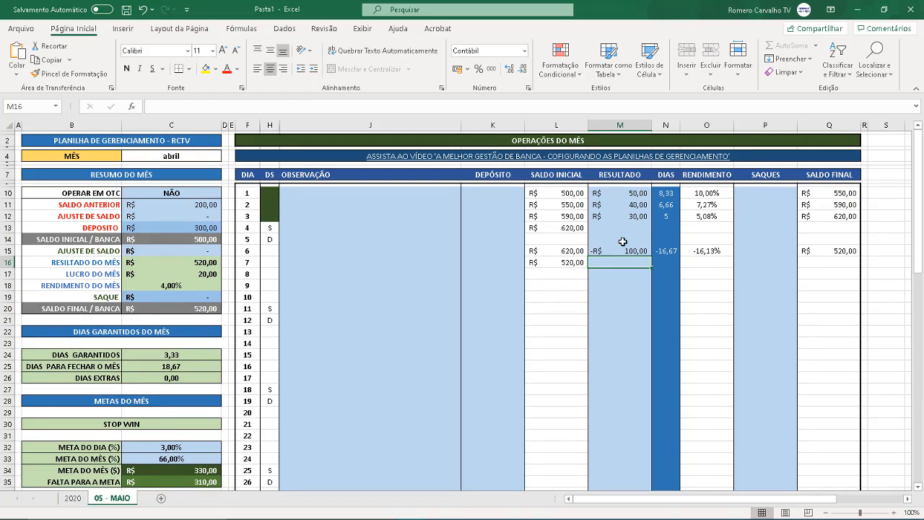
pyautogui.click(629, 217)
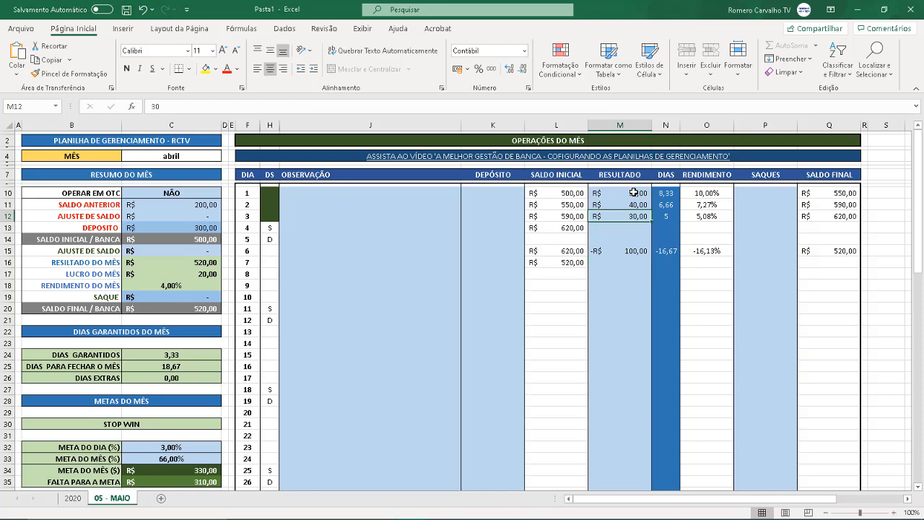
pyautogui.click(625, 251)
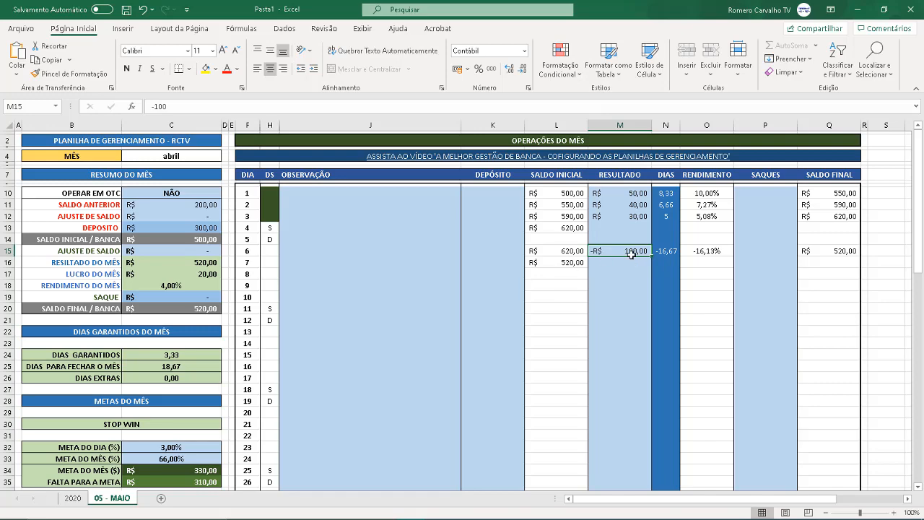
pyautogui.write('-10')
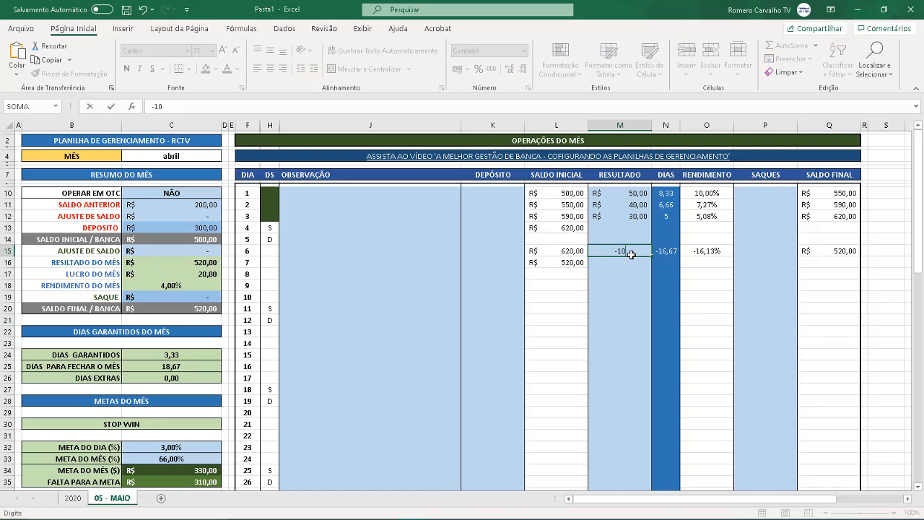
pyautogui.press('Return')
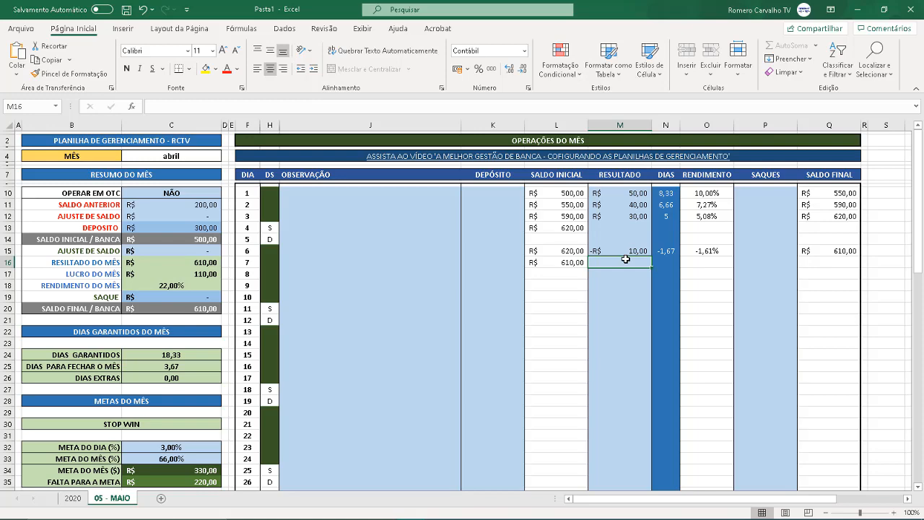
# - Examine the META DO DIA, META DO MÊS and STOP DO MÊS percentages and compare them with the month's operations and totals
pyautogui.scroll(-3, 306, 310)
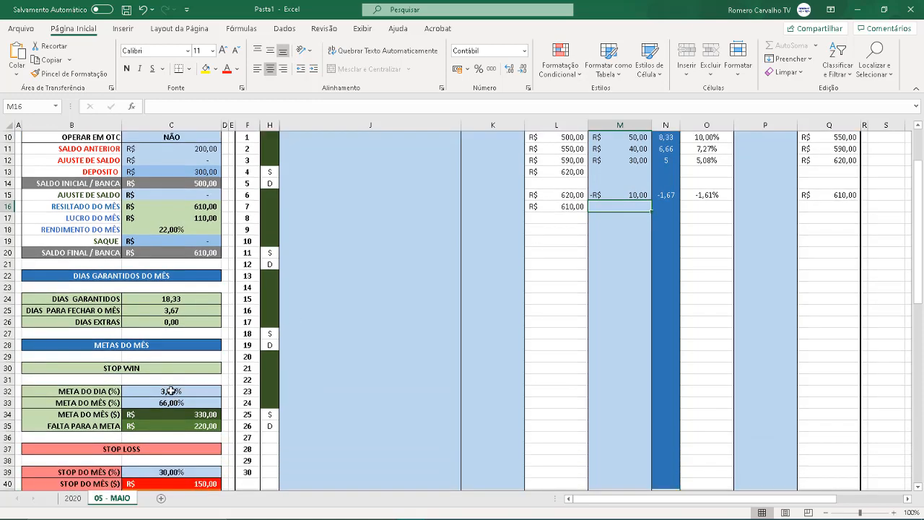
pyautogui.click(171, 390)
pyautogui.scroll(-1, 175, 423)
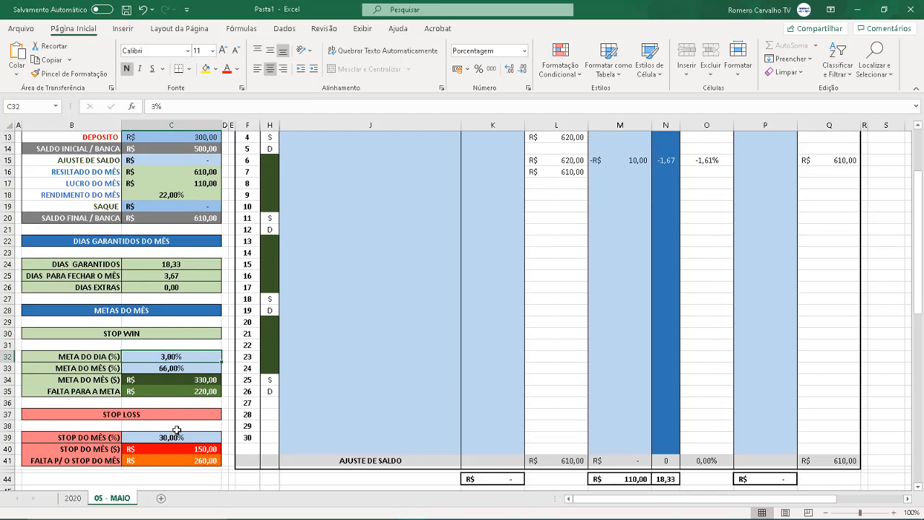
pyautogui.click(198, 368)
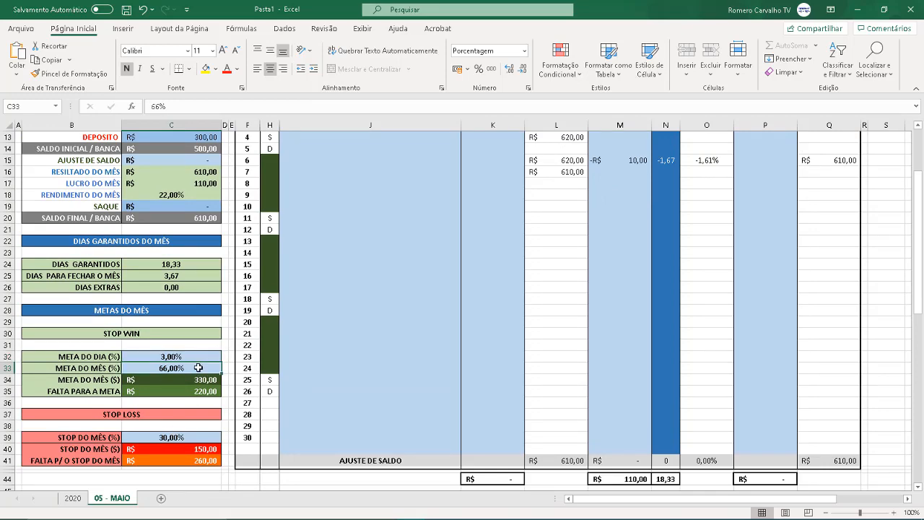
pyautogui.click(187, 439)
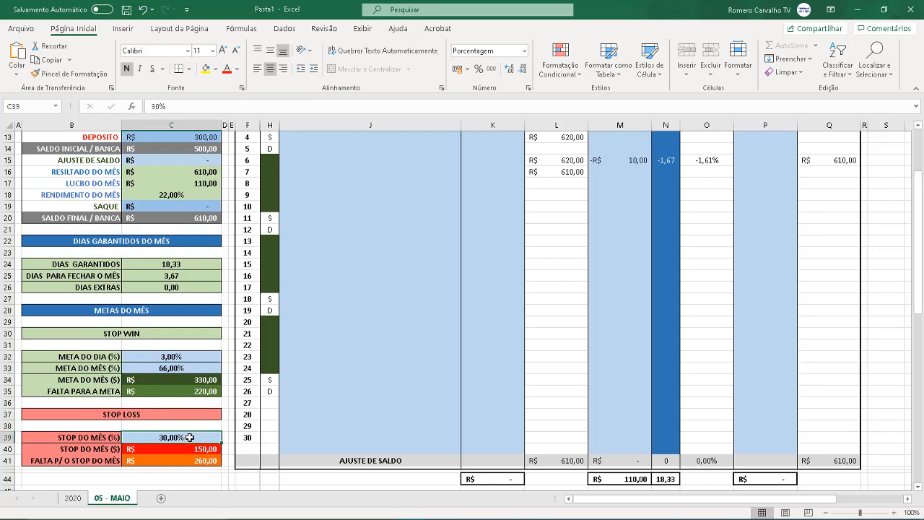
pyautogui.scroll(4, 189, 438)
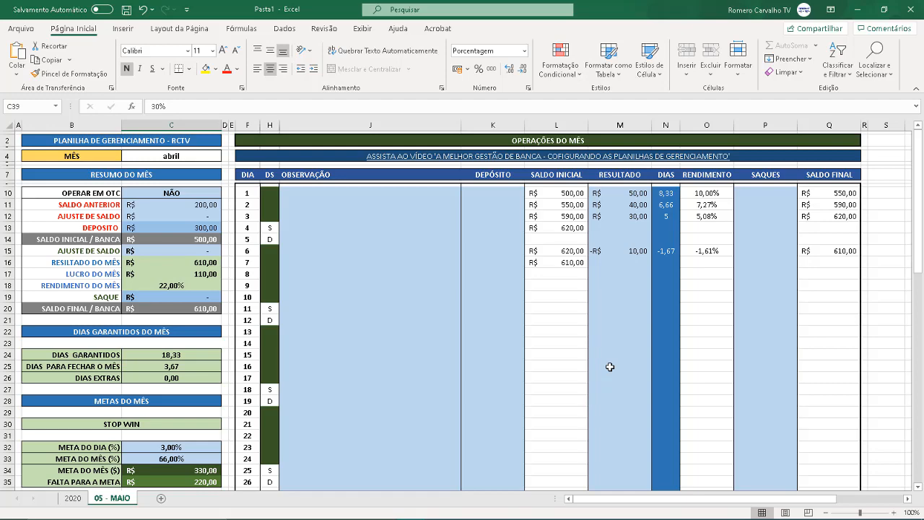
pyautogui.scroll(-4, 596, 320)
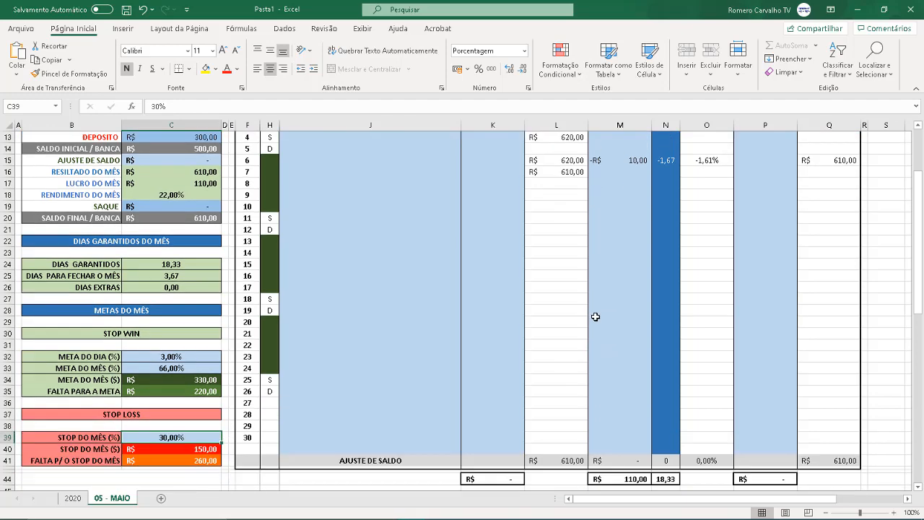
pyautogui.scroll(-1, 596, 316)
pyautogui.click(206, 334)
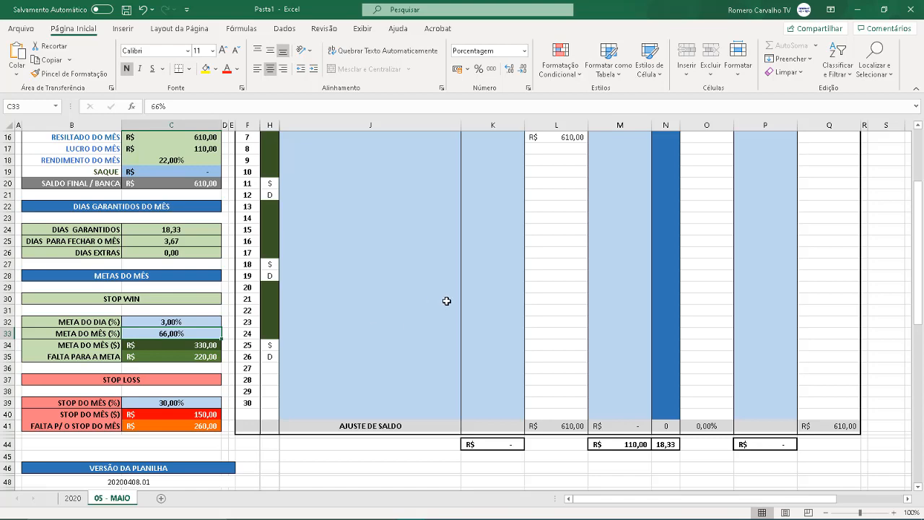
pyautogui.scroll(3, 563, 275)
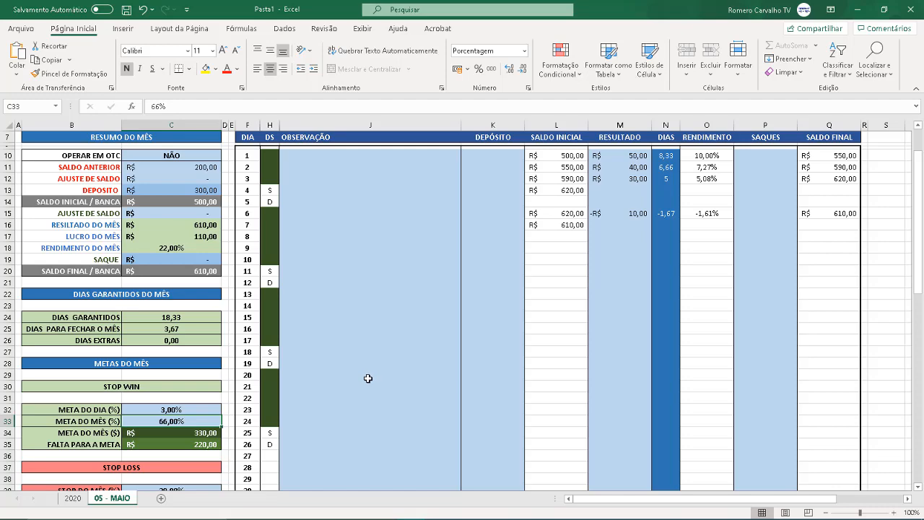
pyautogui.scroll(1, 411, 332)
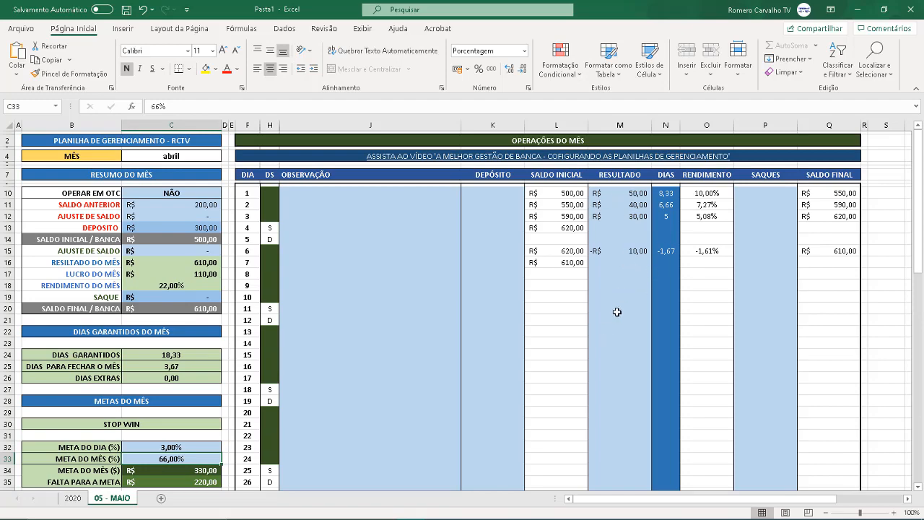
# - Link the Maio RESULTADO in J11 of the 2020 sheet to May's LUCRO DO MÊS with the formula +'05 - MAIO'!C17
pyautogui.scroll(-3, 612, 314)
pyautogui.scroll(-2, 608, 335)
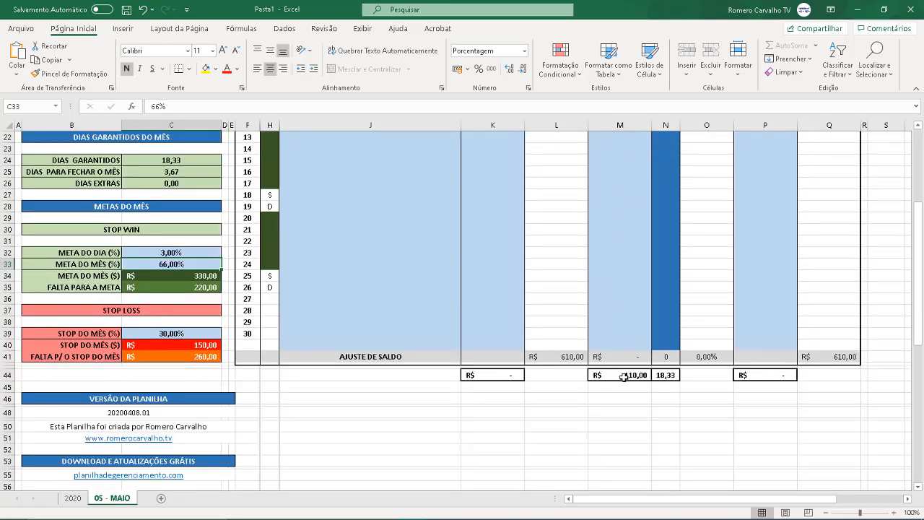
pyautogui.click(623, 377)
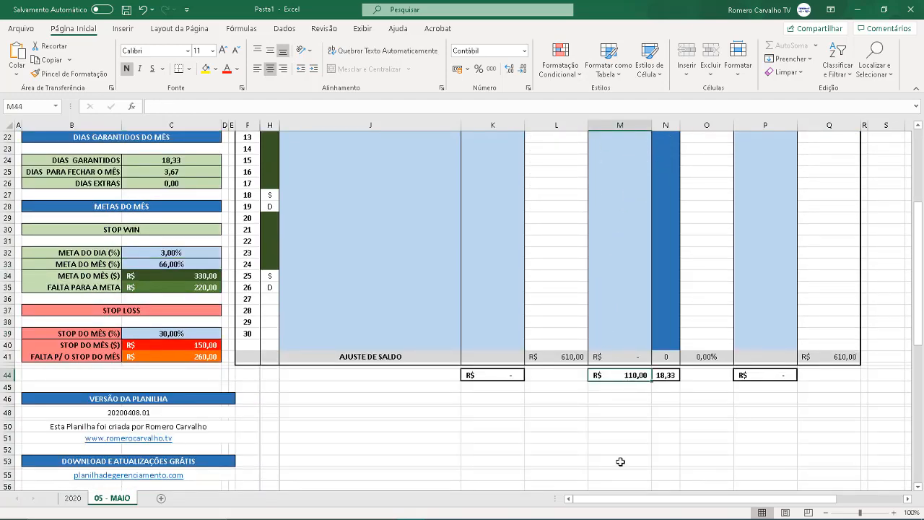
pyautogui.click(71, 498)
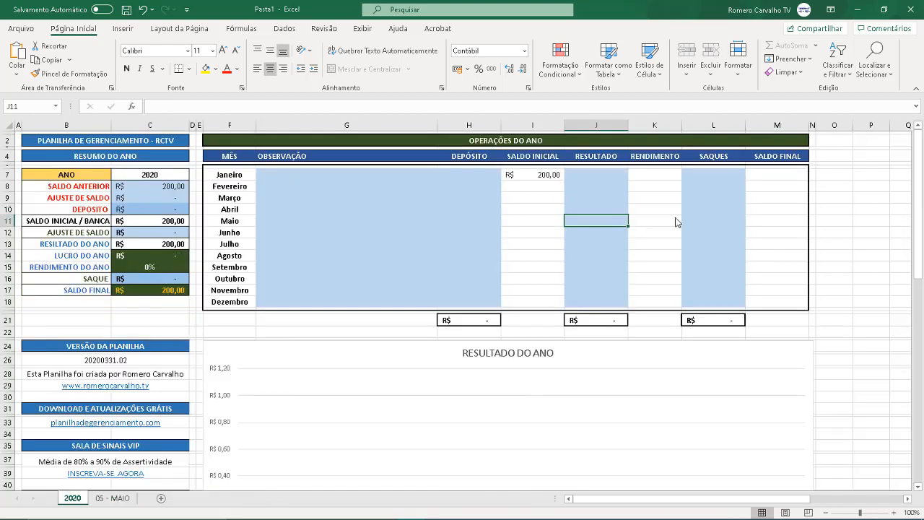
pyautogui.write('+')
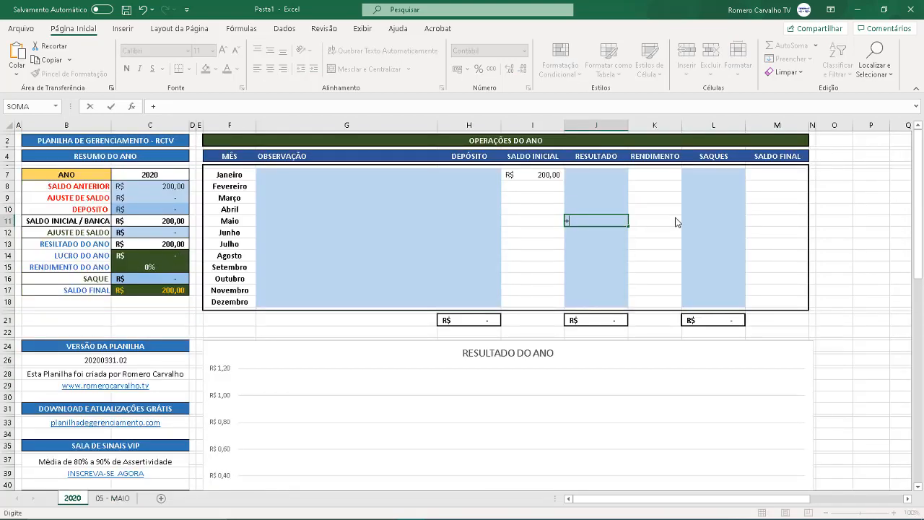
pyautogui.click(120, 500)
pyautogui.scroll(7, 134, 327)
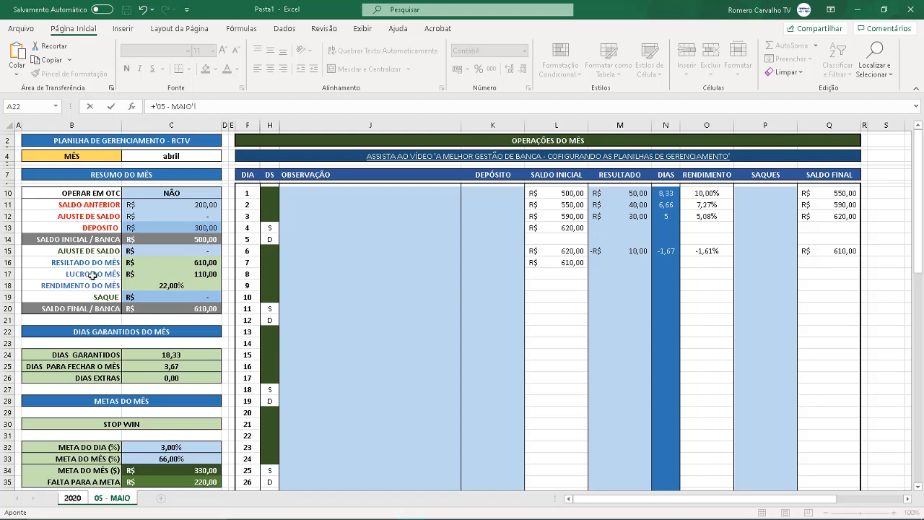
pyautogui.click(179, 274)
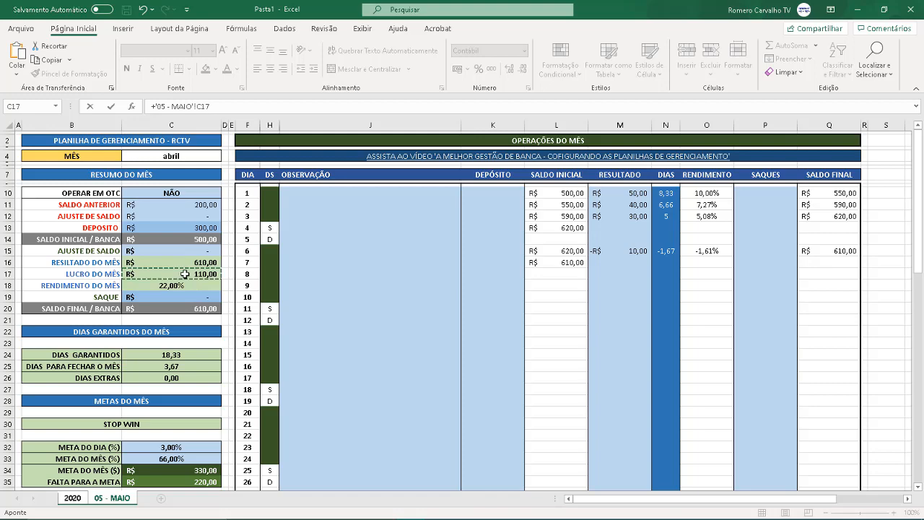
pyautogui.press('Return')
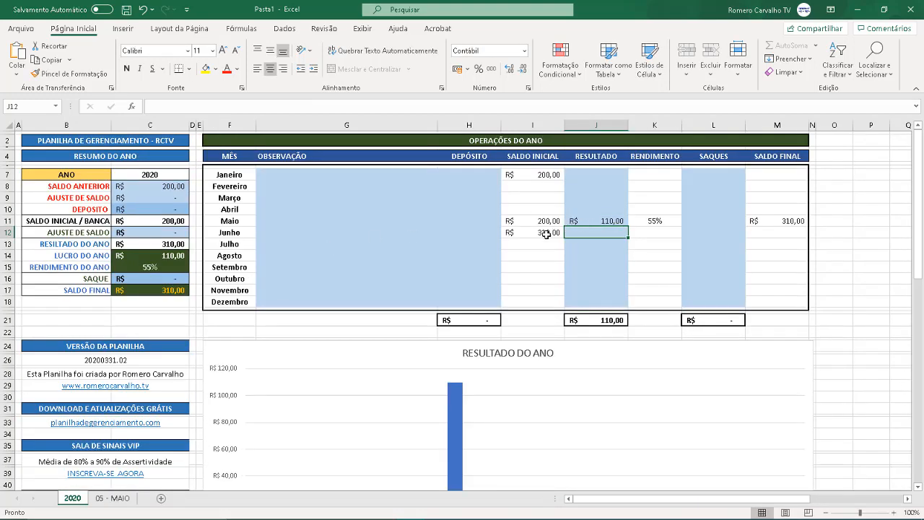
# - Insert a new sheet from the Gerenciamento Mensal.xlsx template and place it after the 05 - MAIO sheet
pyautogui.click(114, 498)
pyautogui.rightClick(127, 498)
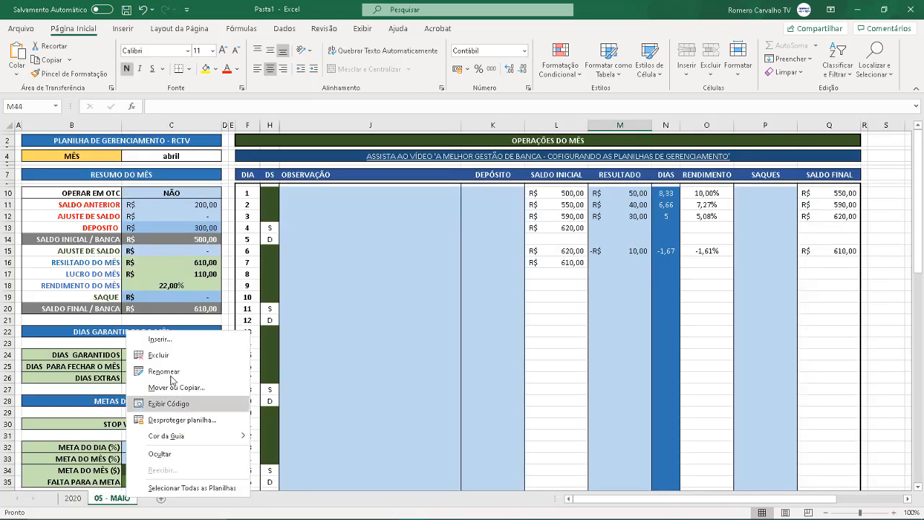
pyautogui.click(188, 339)
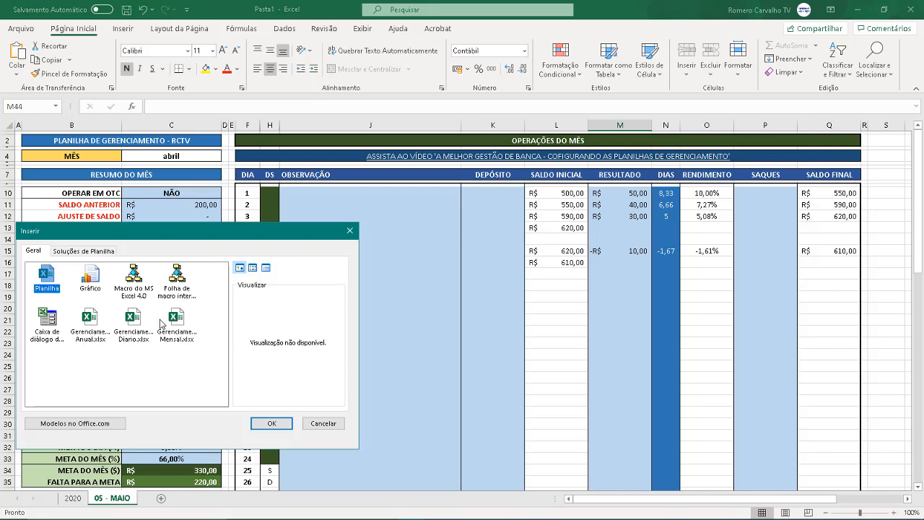
pyautogui.click(160, 322)
pyautogui.click(185, 341)
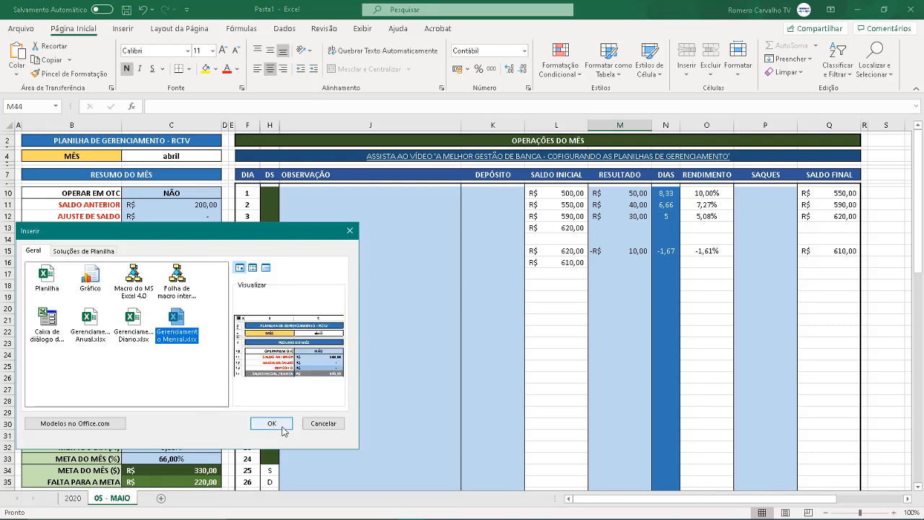
pyautogui.click(272, 423)
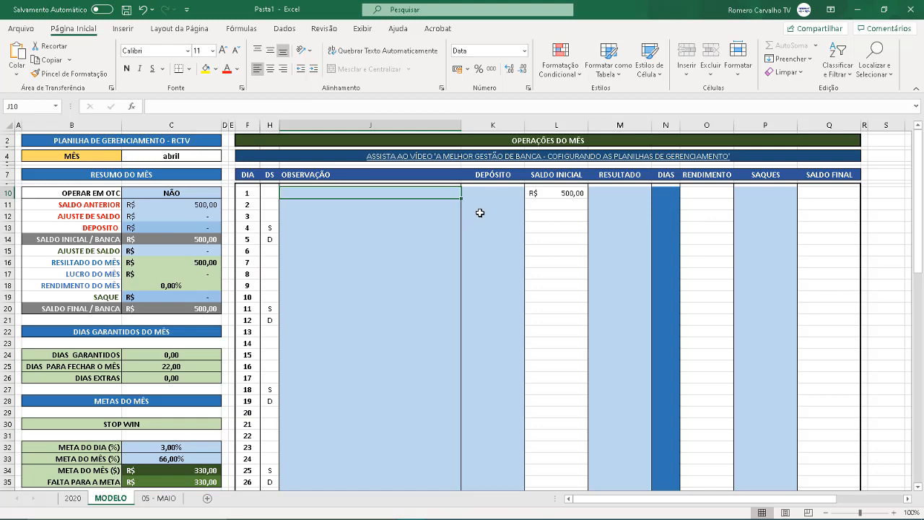
pyautogui.moveTo(119, 506); pyautogui.dragTo(164, 508)
# - Rename the MODELO sheet as 06 - JUNHO
pyautogui.doubleClick(161, 499)
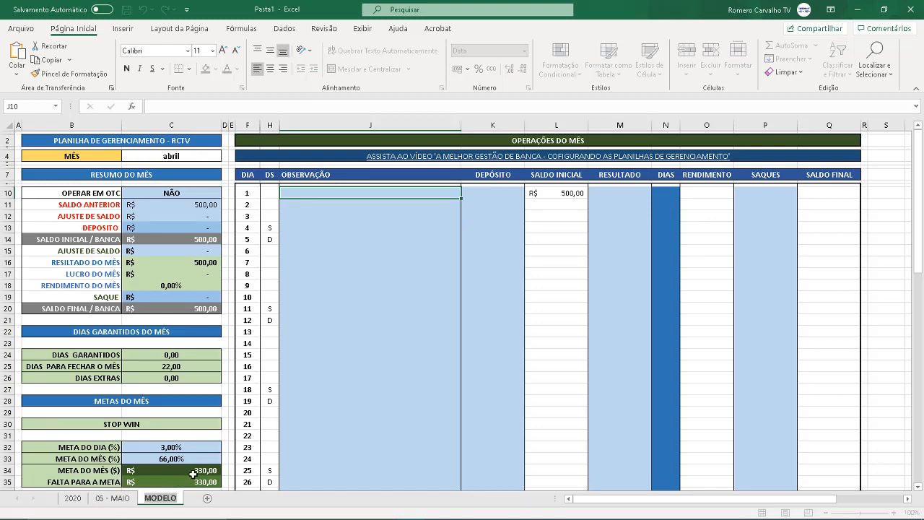
pyautogui.write('06 -')
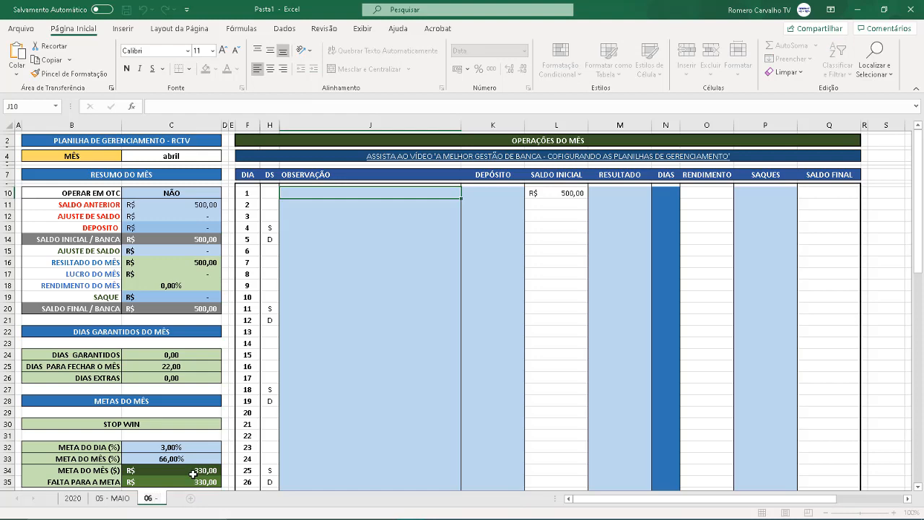
pyautogui.write(' Junho')
pyautogui.press('BackSpace')
pyautogui.press('BackSpace')
pyautogui.press('BackSpace')
pyautogui.press('BackSpace')
pyautogui.press('BackSpace')
pyautogui.write('JUNHO')
pyautogui.press('Return')
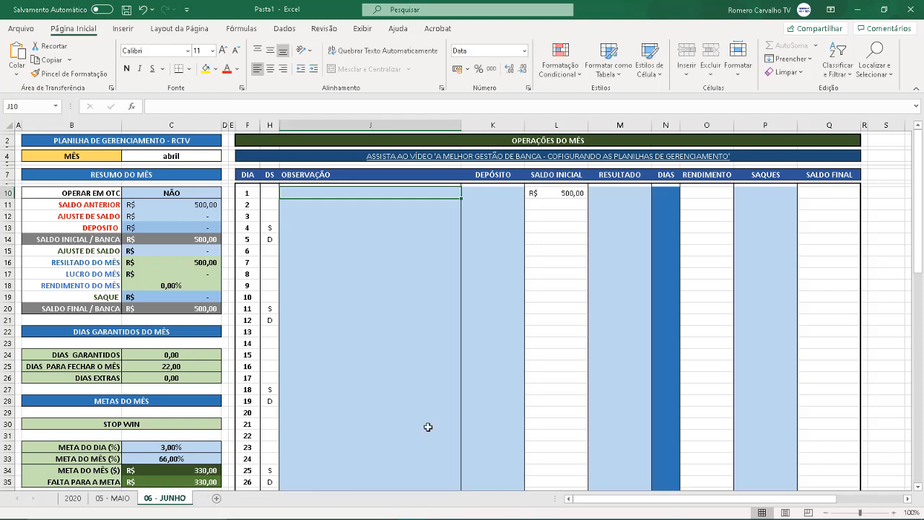
# - Link SALDO ANTERIOR in C11 of the June sheet to May's SALDO FINAL / BANCA with the formula +'05 - MAIO'!C20
pyautogui.click(185, 204)
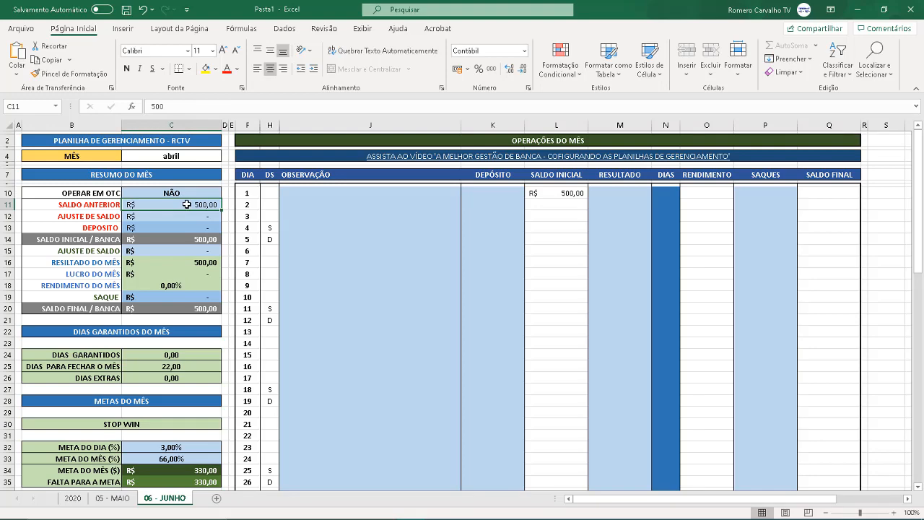
pyautogui.write('+')
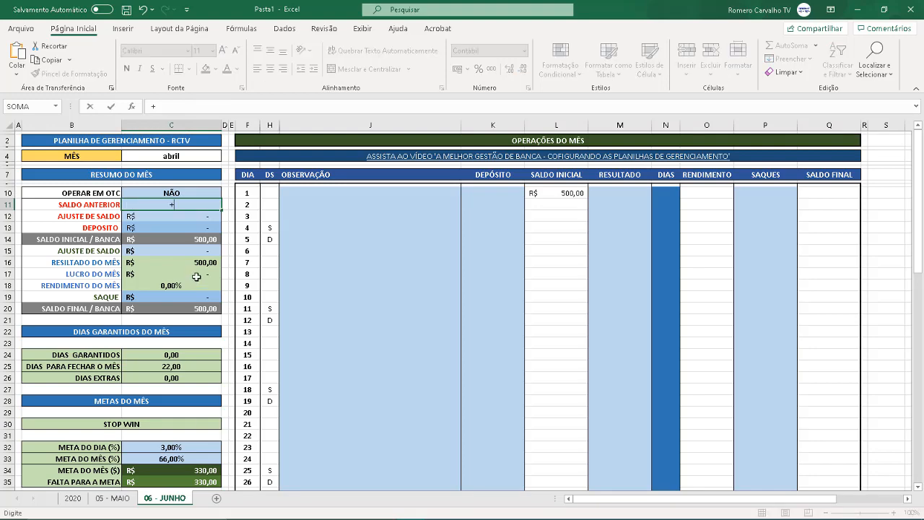
pyautogui.click(127, 499)
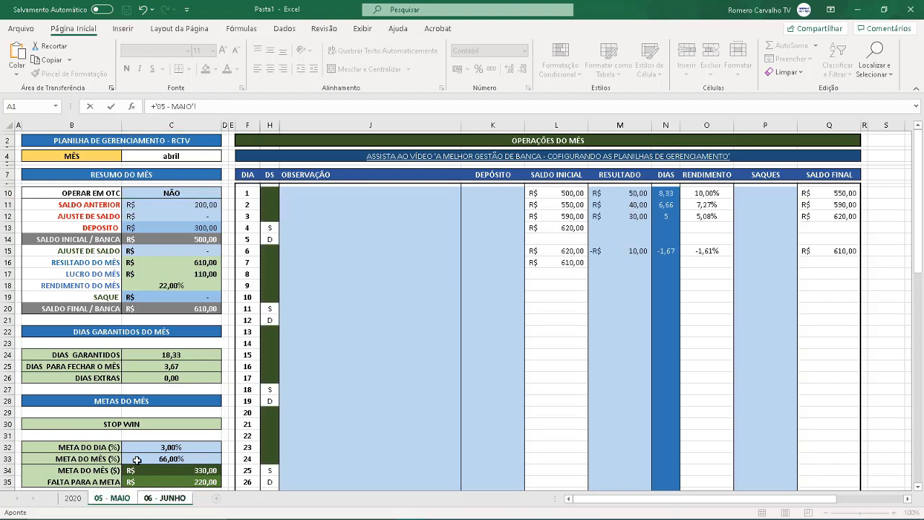
pyautogui.click(188, 307)
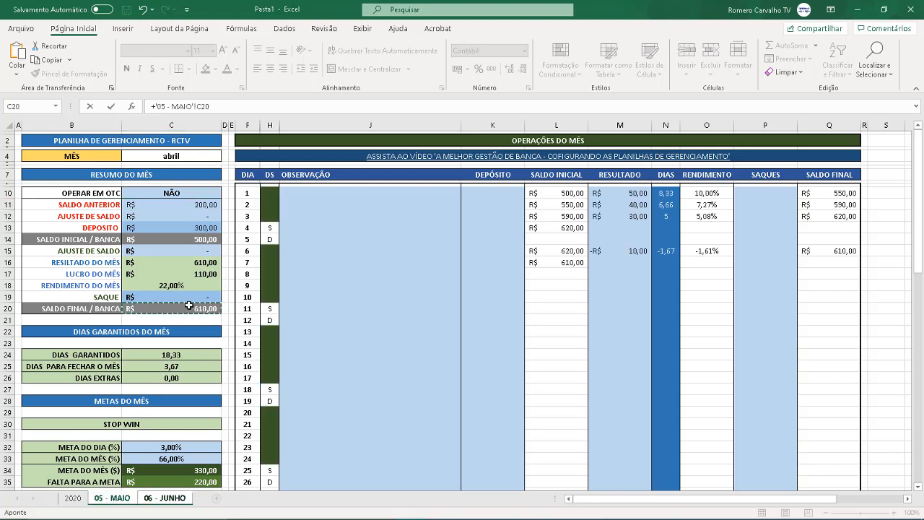
pyautogui.press('Return')
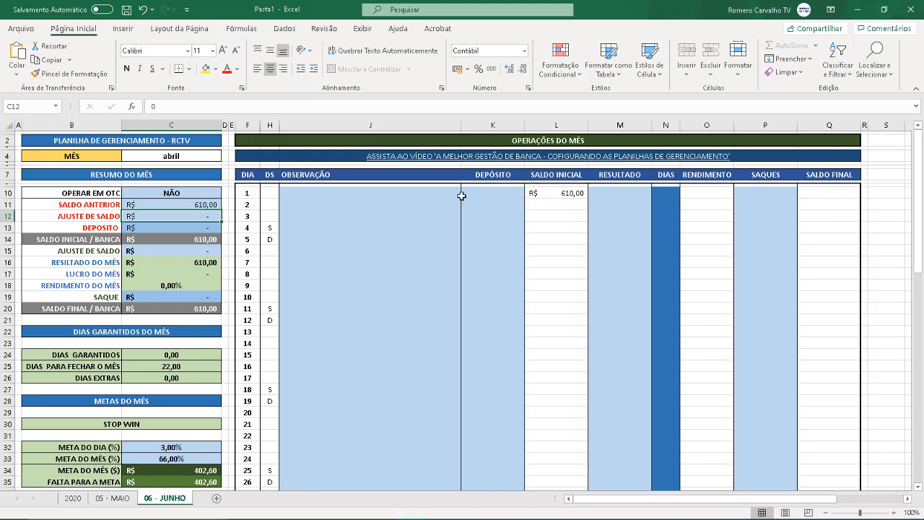
# - Review the 2020, 05 - MAIO and 06 - JUNHO sheets to compare the annual summary with the monthly balances
pyautogui.click(101, 498)
pyautogui.click(75, 500)
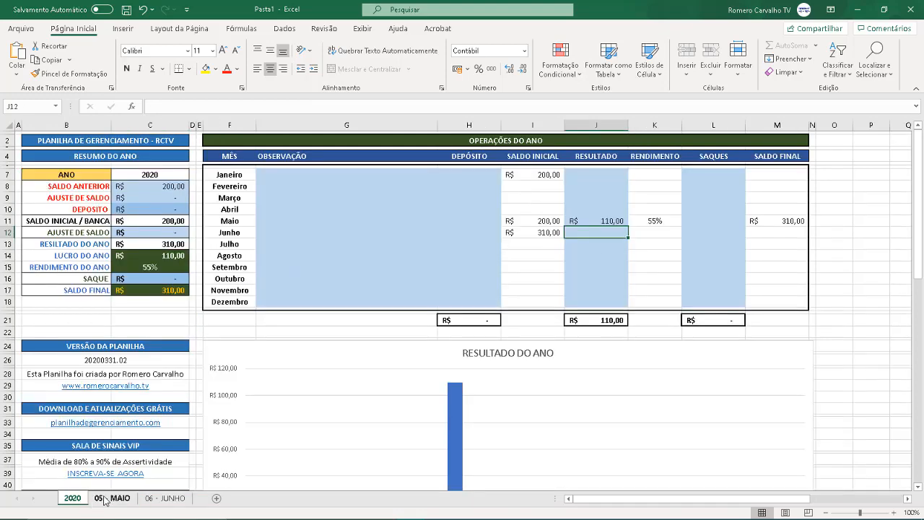
pyautogui.click(110, 500)
pyautogui.click(149, 499)
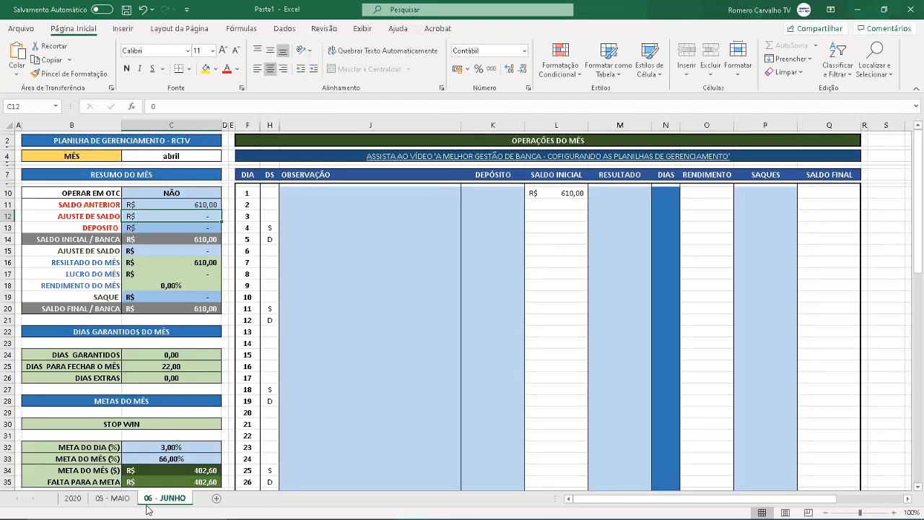
pyautogui.click(72, 498)
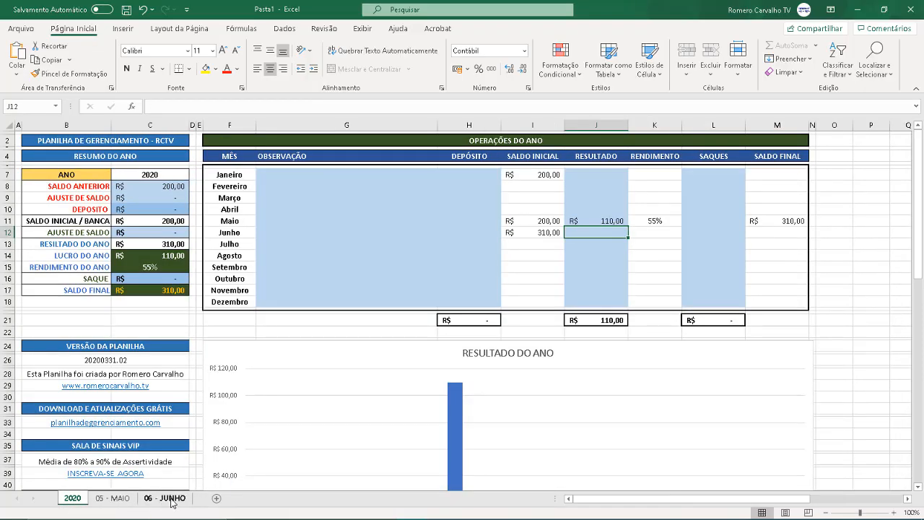
pyautogui.click(114, 500)
pyautogui.click(162, 499)
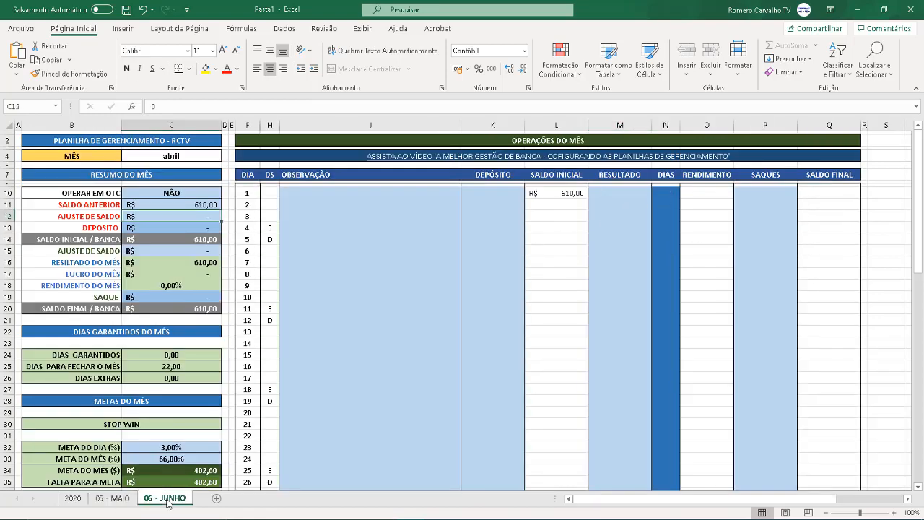